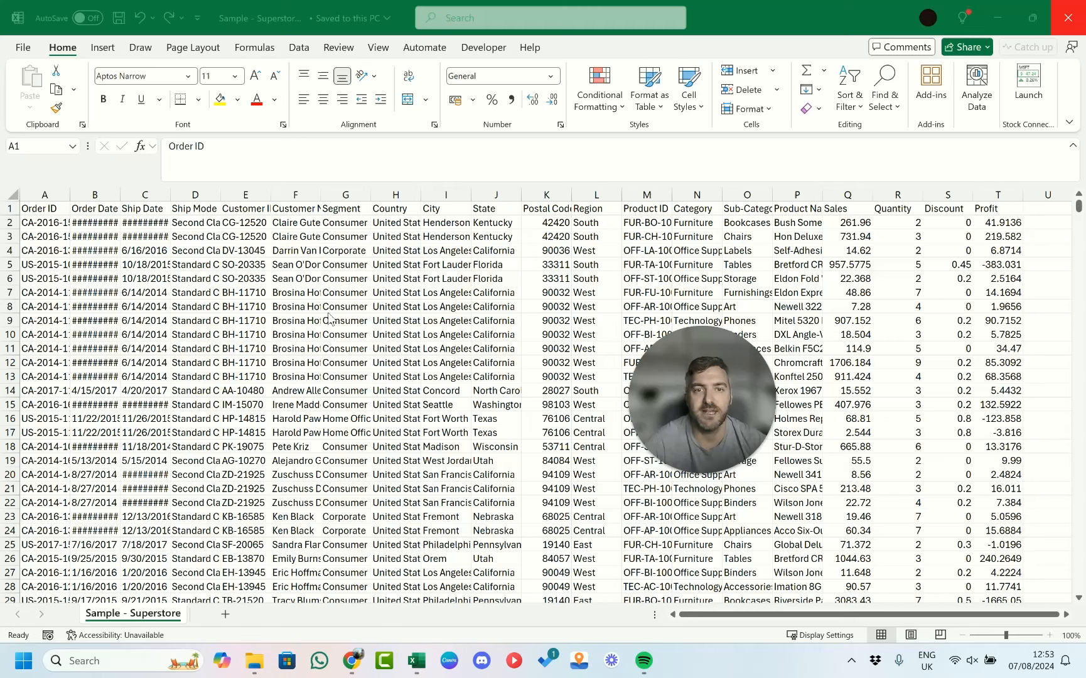
# - Fill header row 1 with light blue and set its font colour to white
pyautogui.click(9, 209)
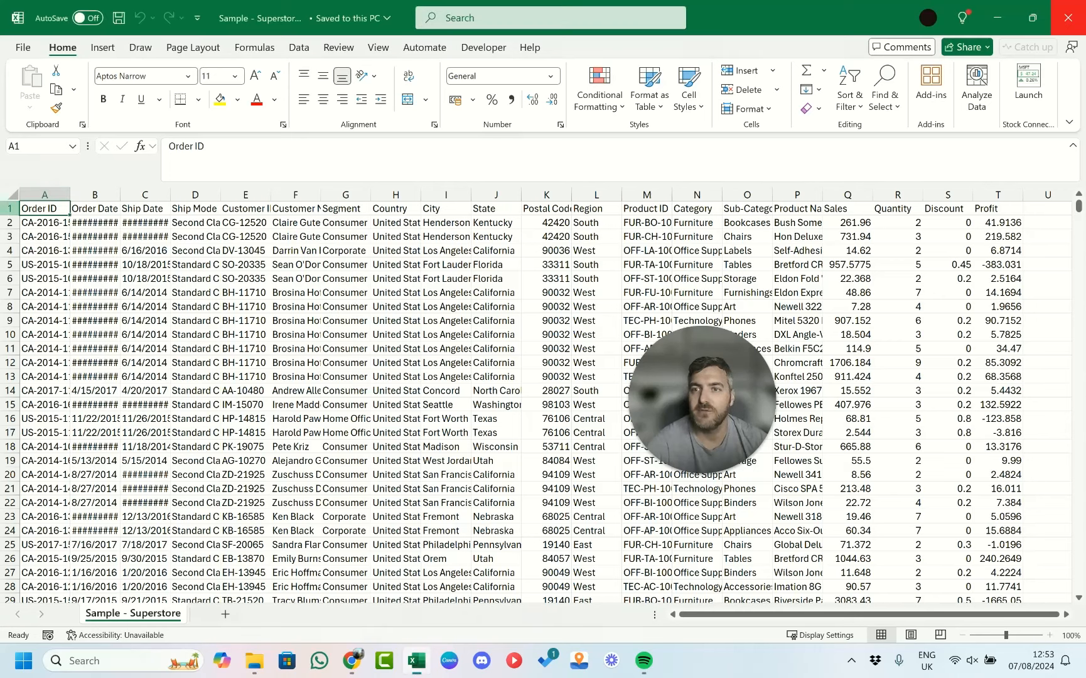
pyautogui.click(9, 209)
pyautogui.click(237, 99)
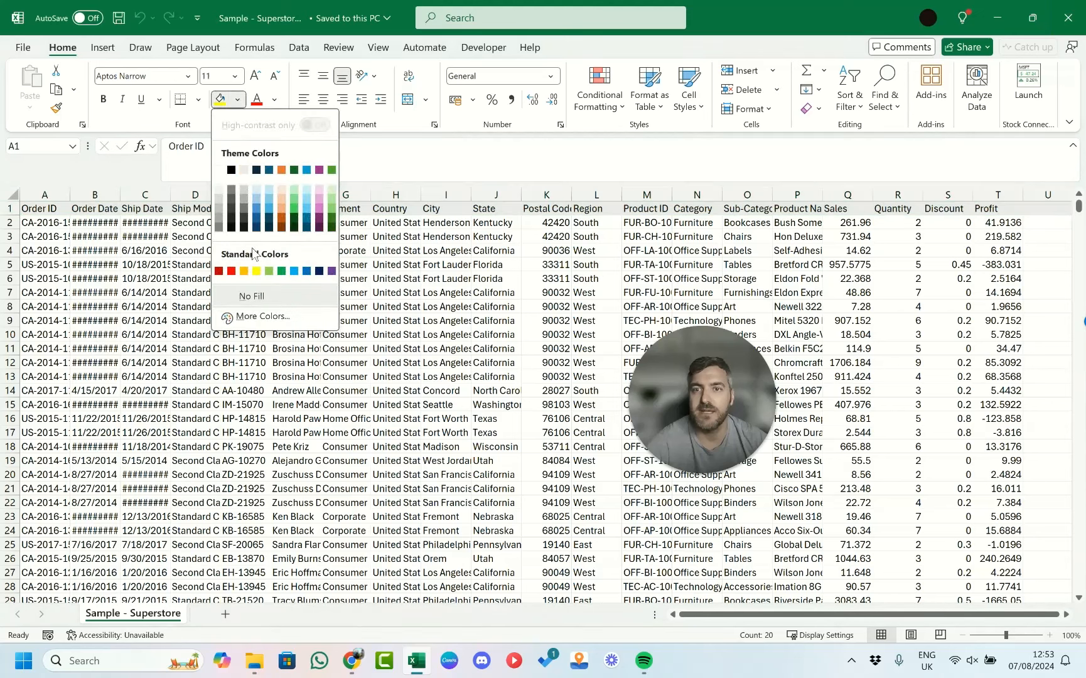
pyautogui.press('Escape')
pyautogui.click(275, 99)
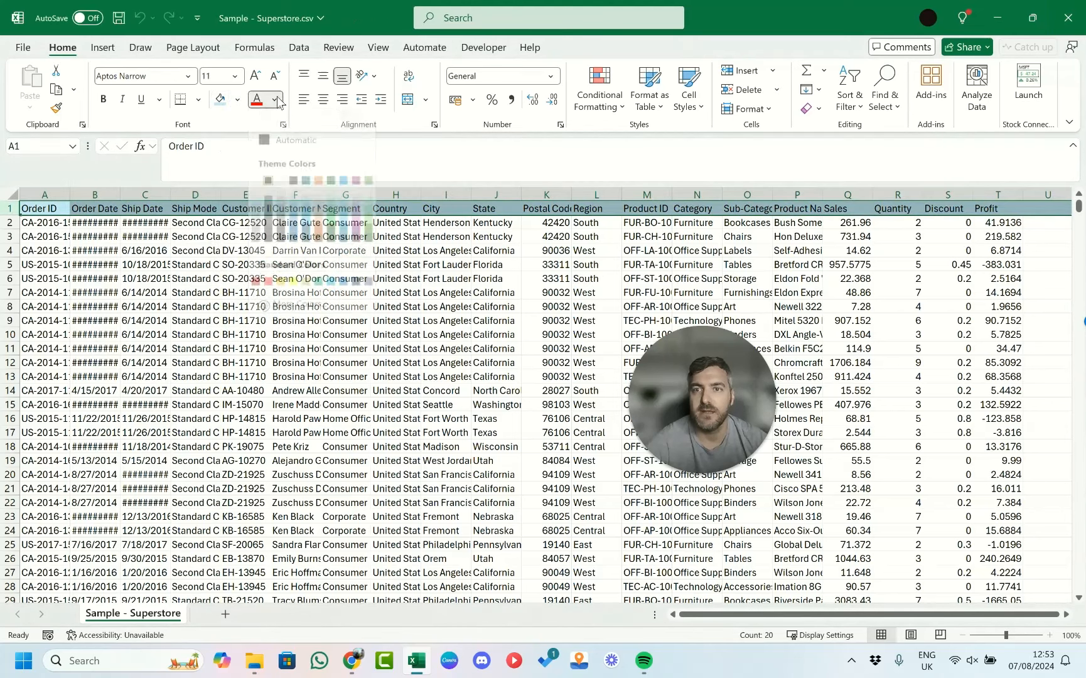
pyautogui.click(280, 192)
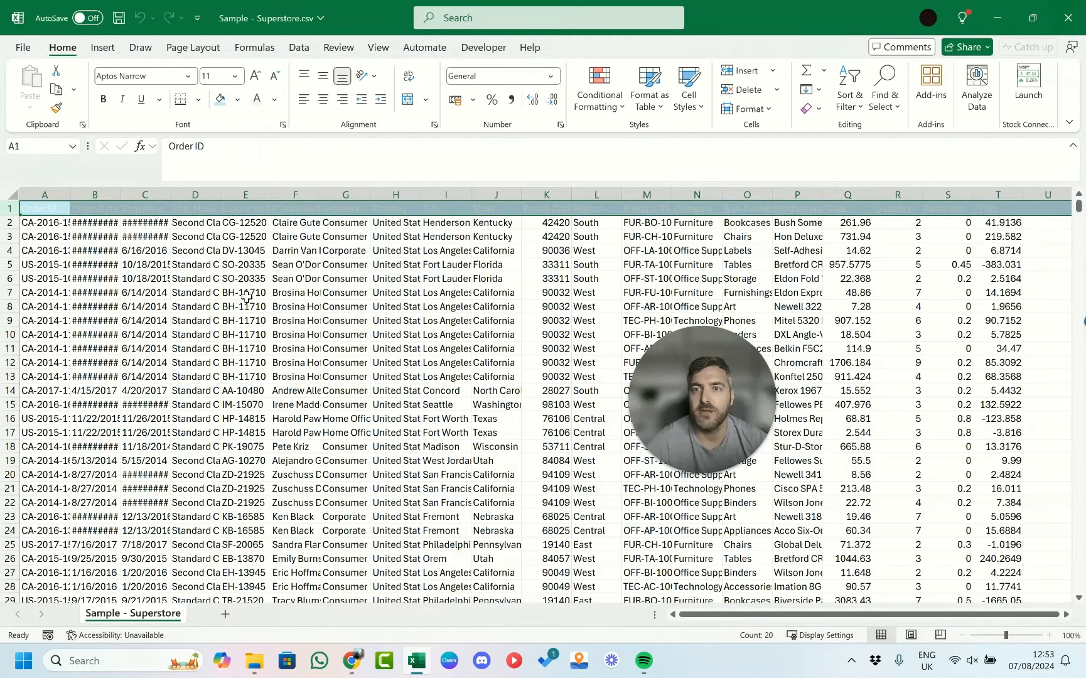
pyautogui.click(235, 322)
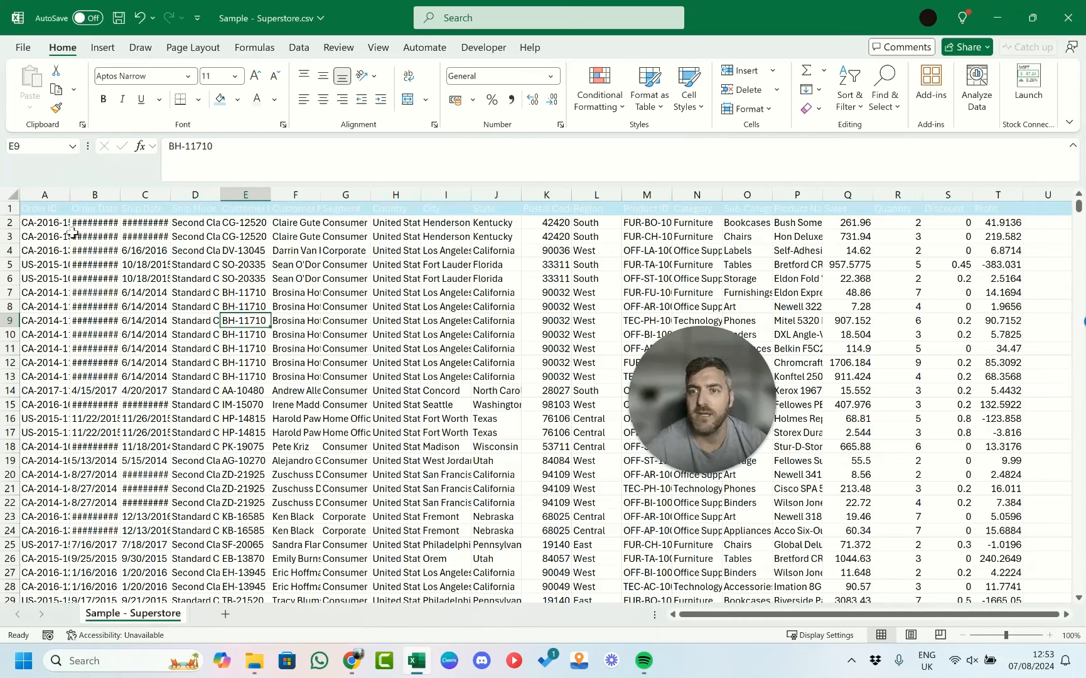
# - Autofit the width of the Order ID column and sort the data by Order ID from A to Z
pyautogui.doubleClick(68, 195)
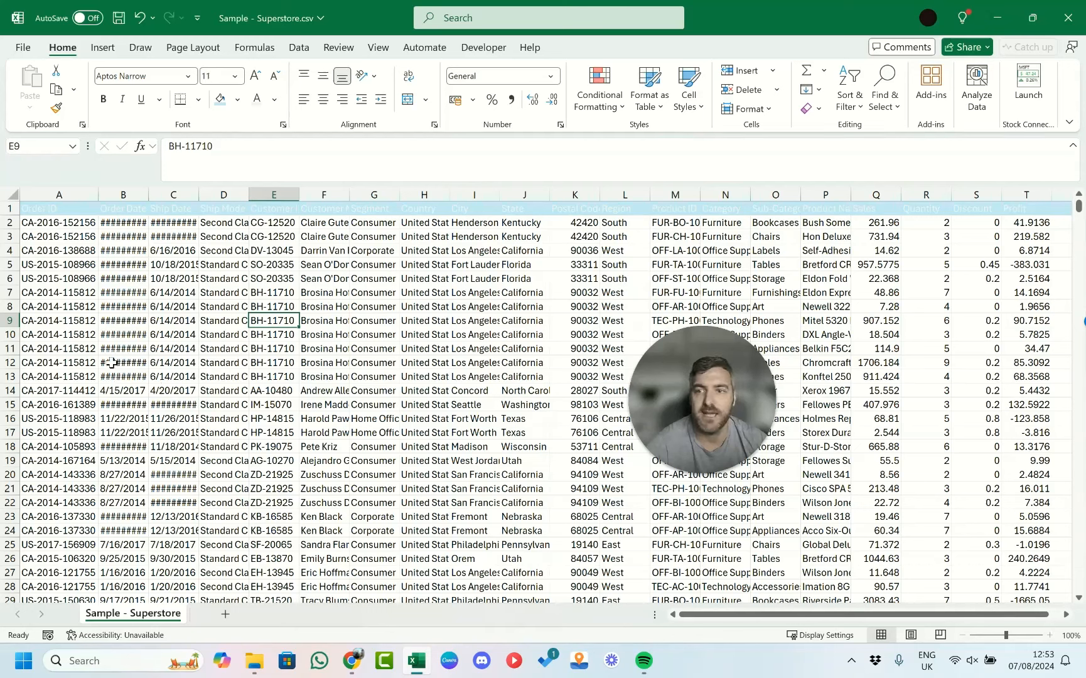
pyautogui.click(62, 236)
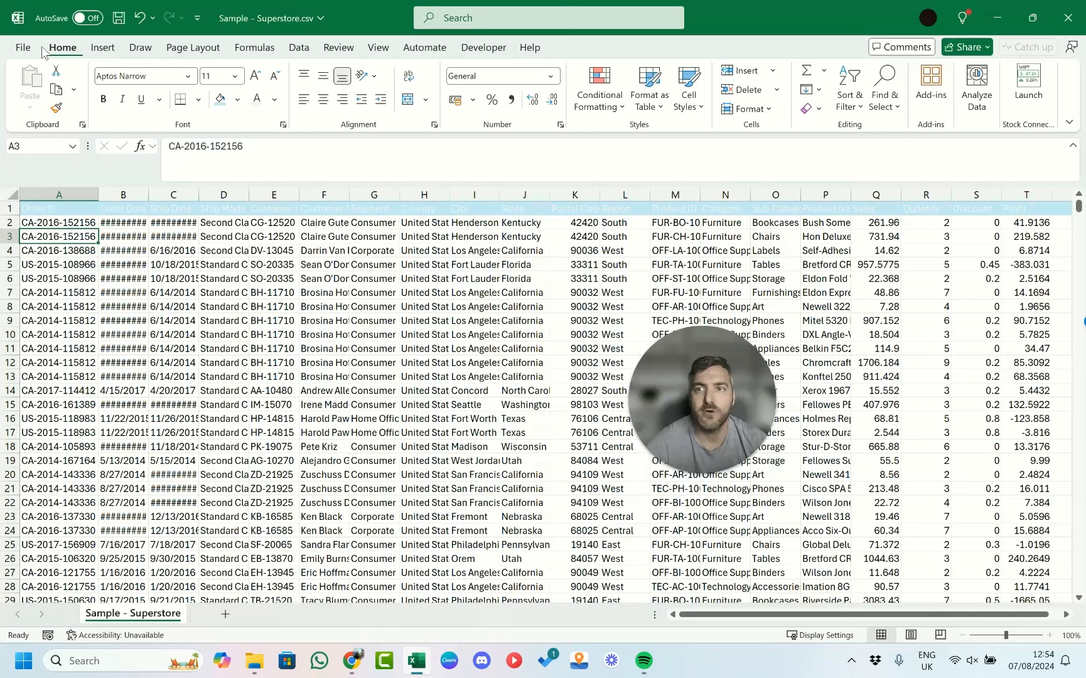
pyautogui.click(858, 108)
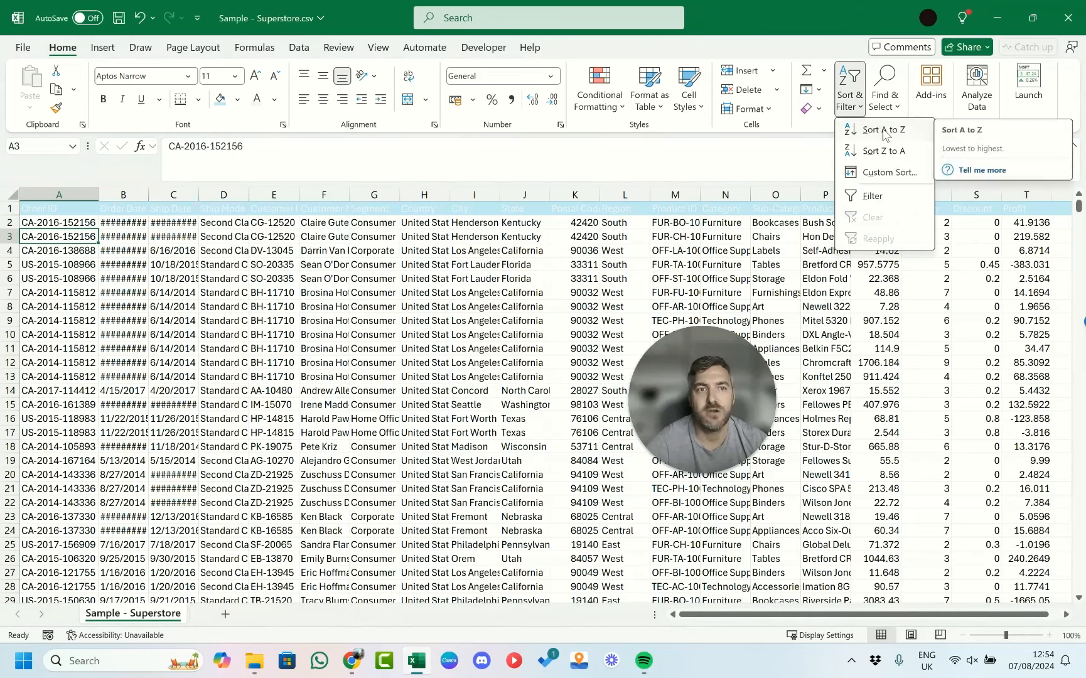
pyautogui.click(885, 134)
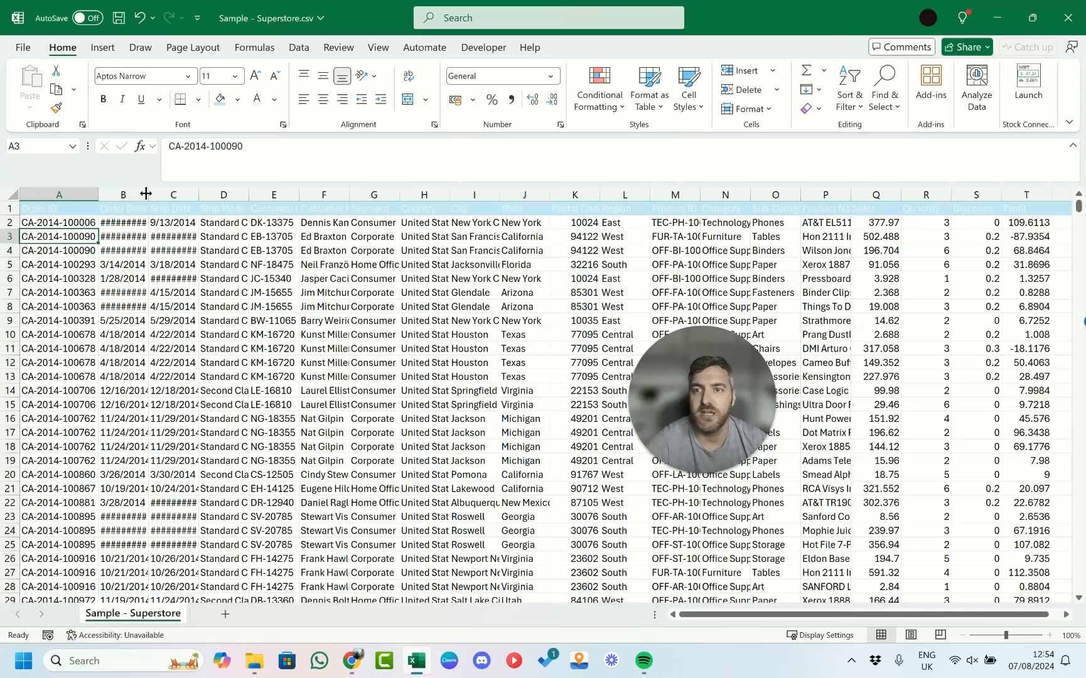
# - Widen the Order Date column, and sort the data by Order ID from Z to A and back to A to Z
pyautogui.moveTo(148, 194); pyautogui.dragTo(204, 192)
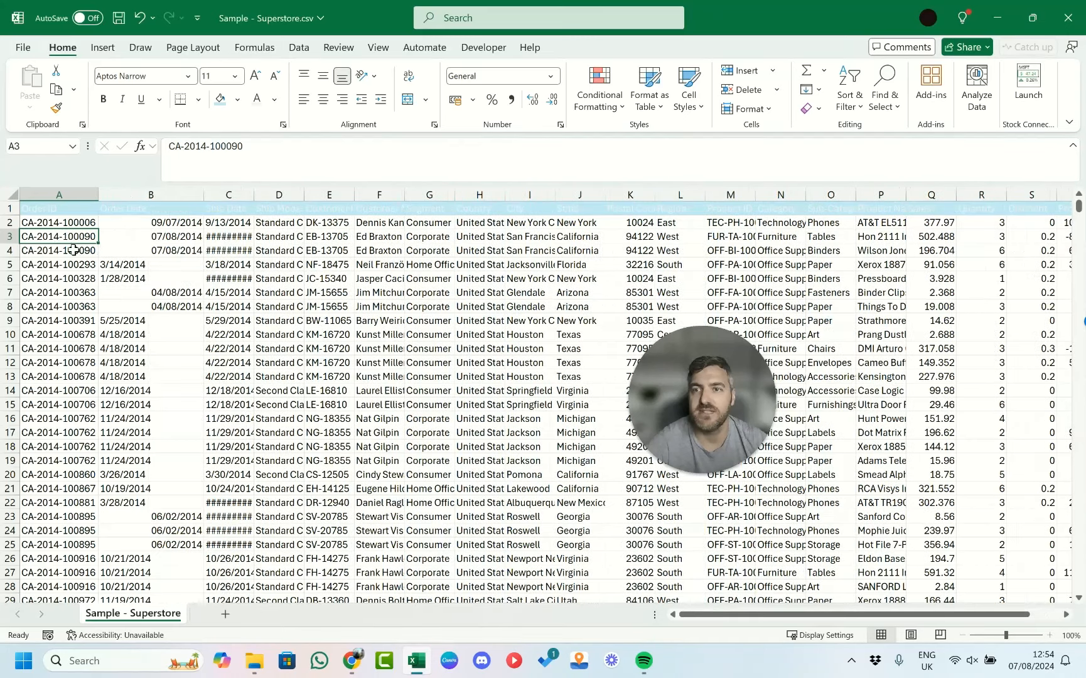
pyautogui.click(850, 100)
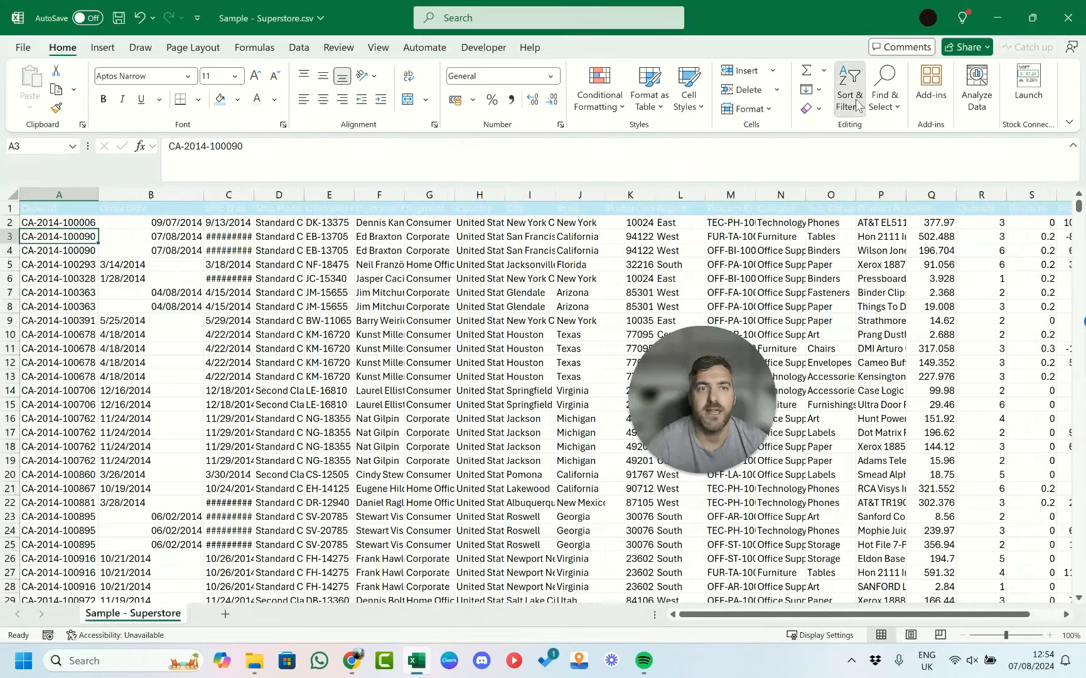
pyautogui.click(871, 151)
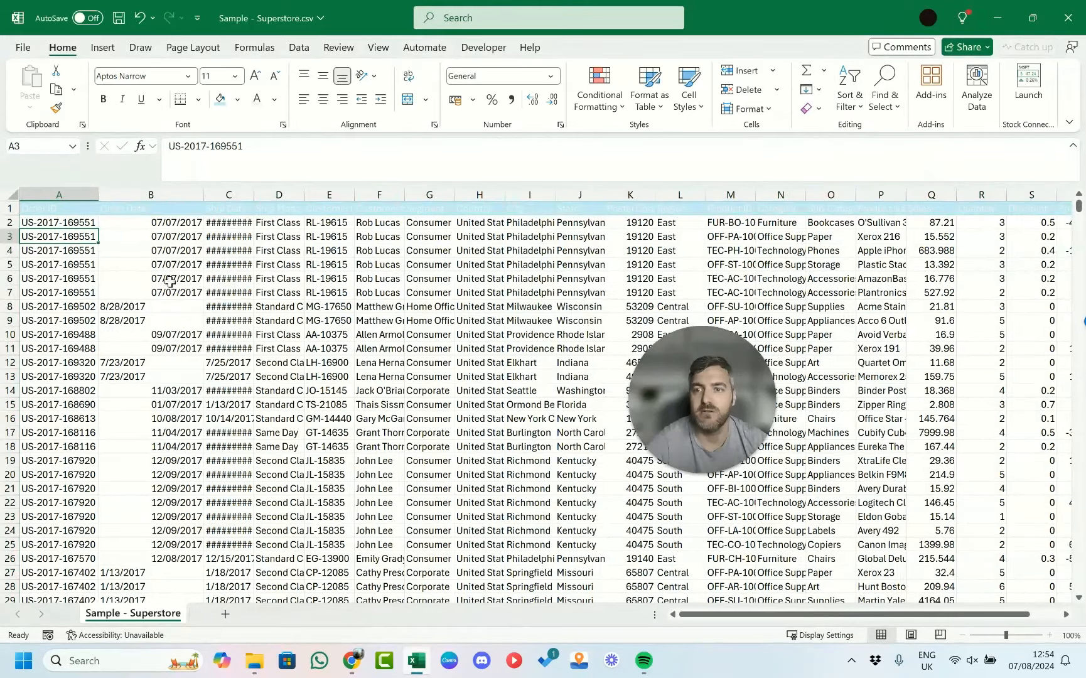
pyautogui.click(851, 100)
pyautogui.click(870, 134)
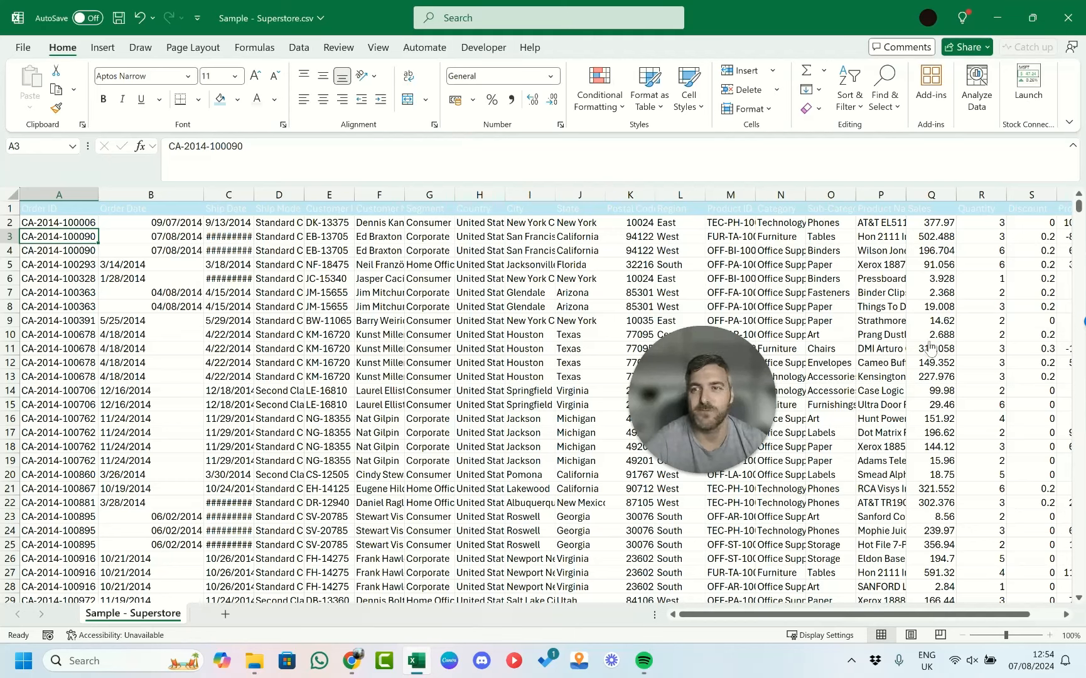
# - Sort the data by the Profit column from largest to smallest
pyautogui.click(739, 619)
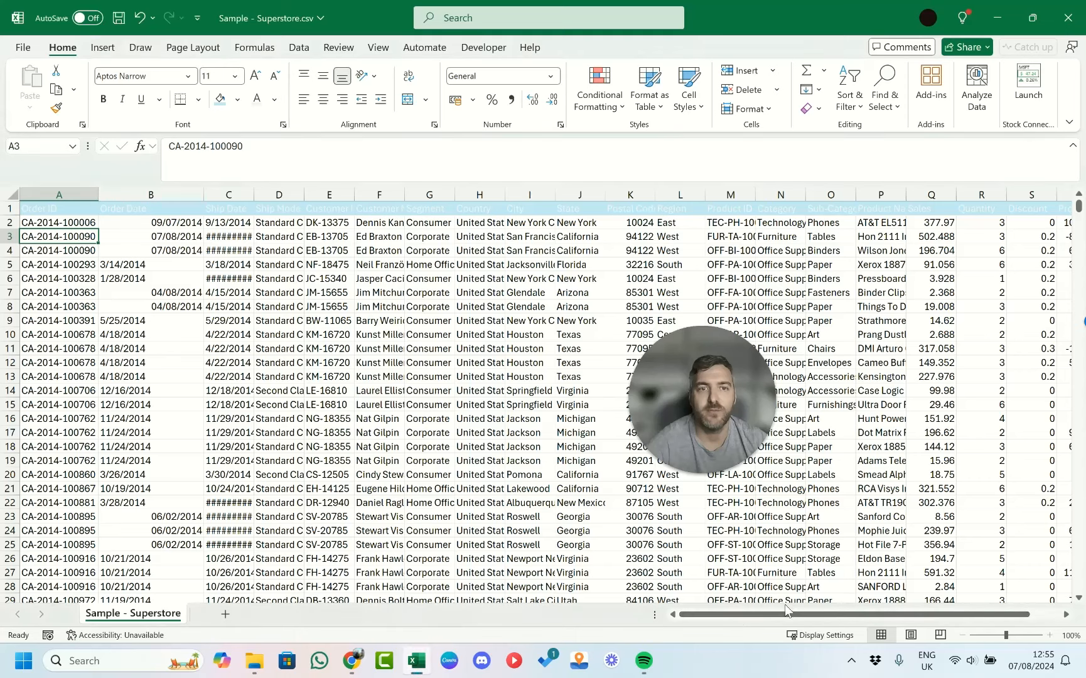
pyautogui.moveTo(783, 615); pyautogui.dragTo(829, 618)
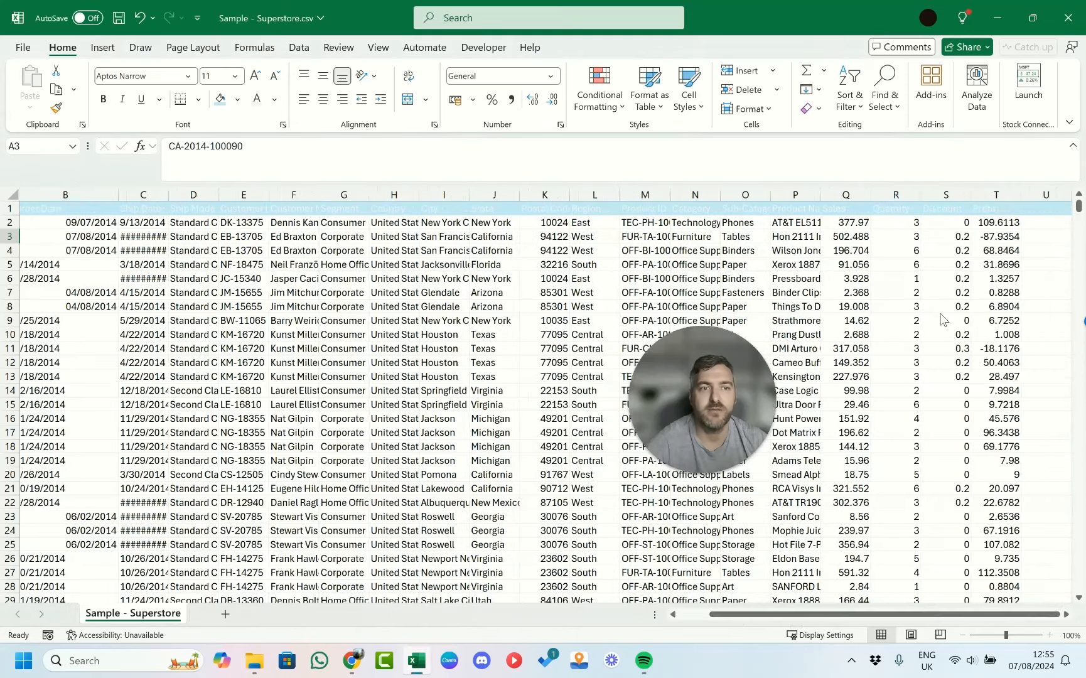
pyautogui.click(1004, 223)
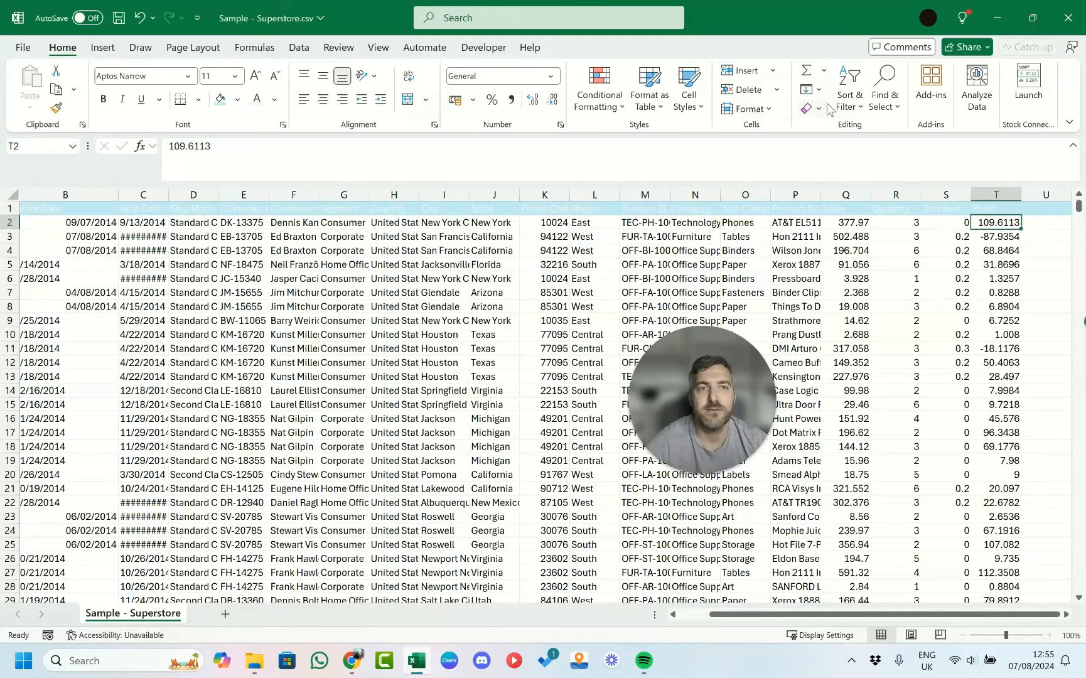
pyautogui.click(850, 100)
pyautogui.click(877, 151)
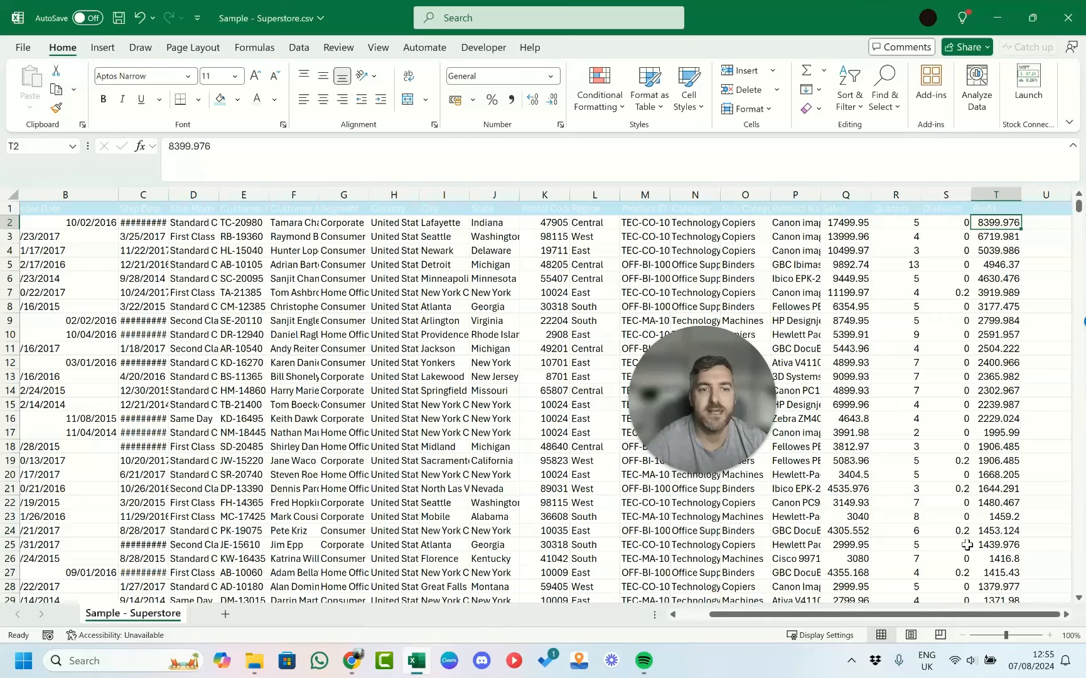
pyautogui.hscroll(-3, 957, 613)
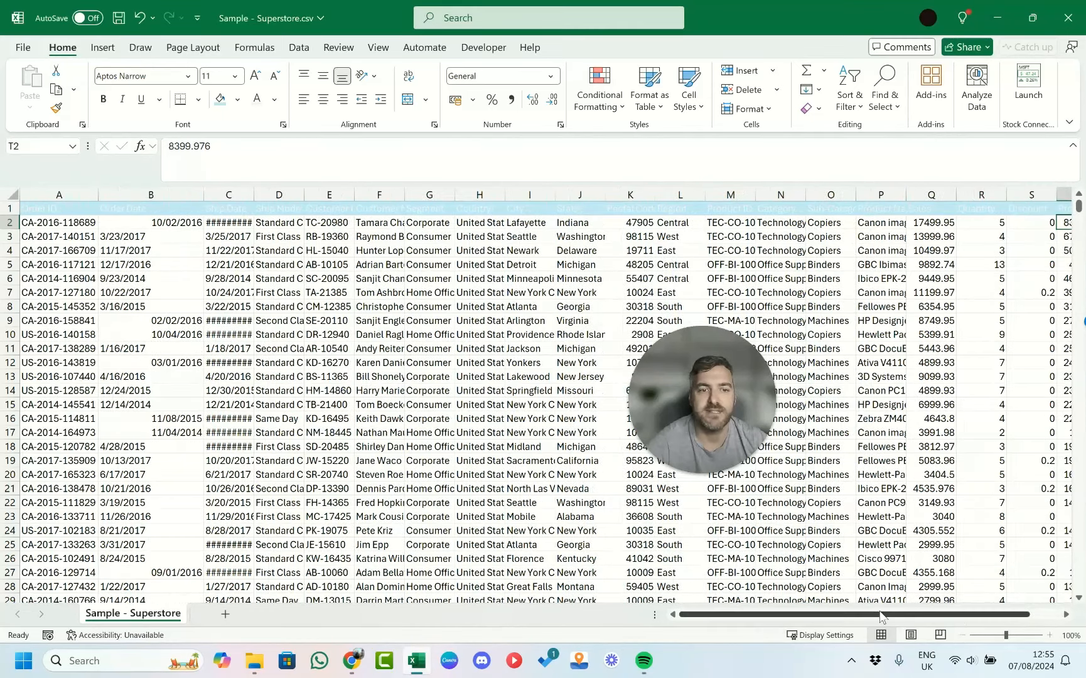
# - Add a Notes column in column U, directly after Profit, with the entries just, for and us in rows 2 to 4
pyautogui.hscroll(1, 878, 614)
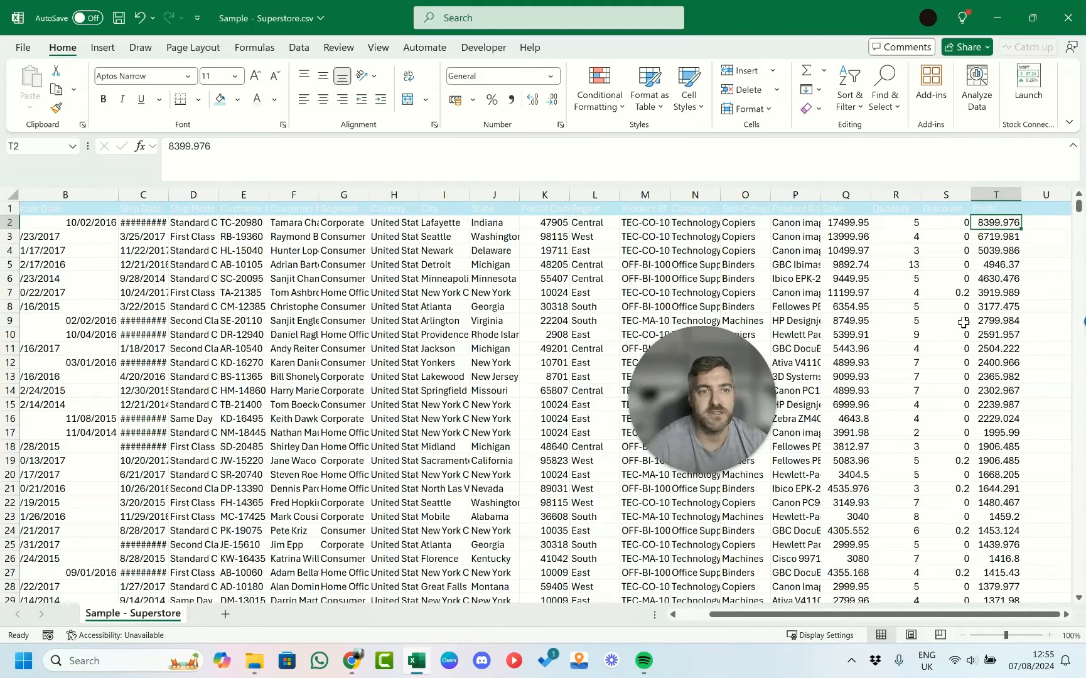
pyautogui.click(1046, 195)
pyautogui.click(1045, 210)
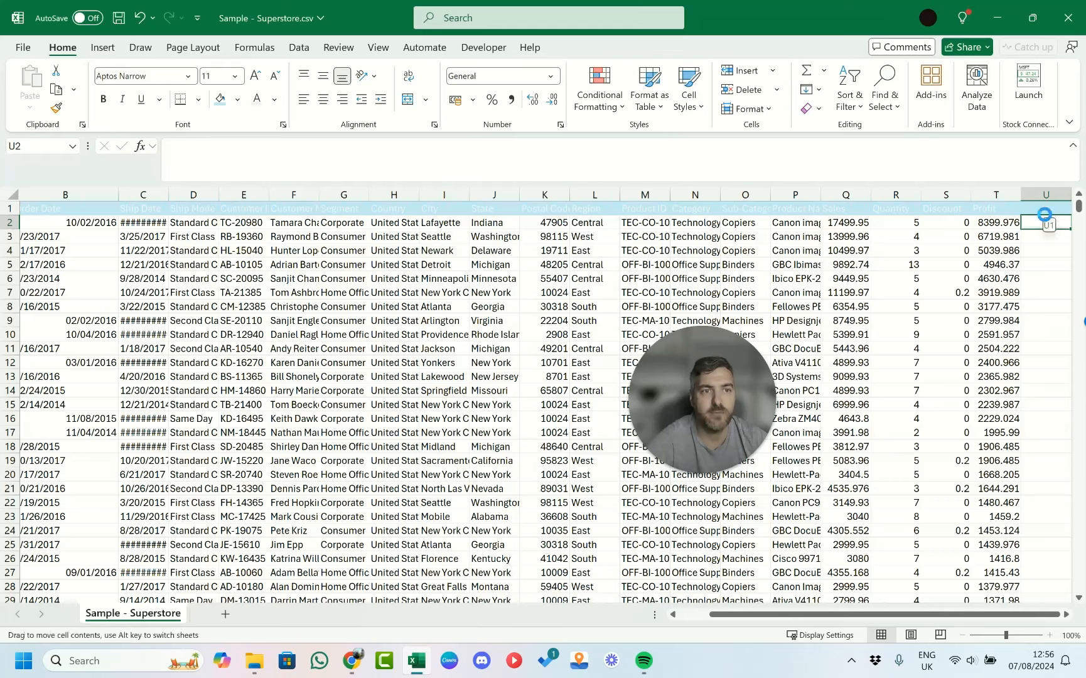
pyautogui.write('Not')
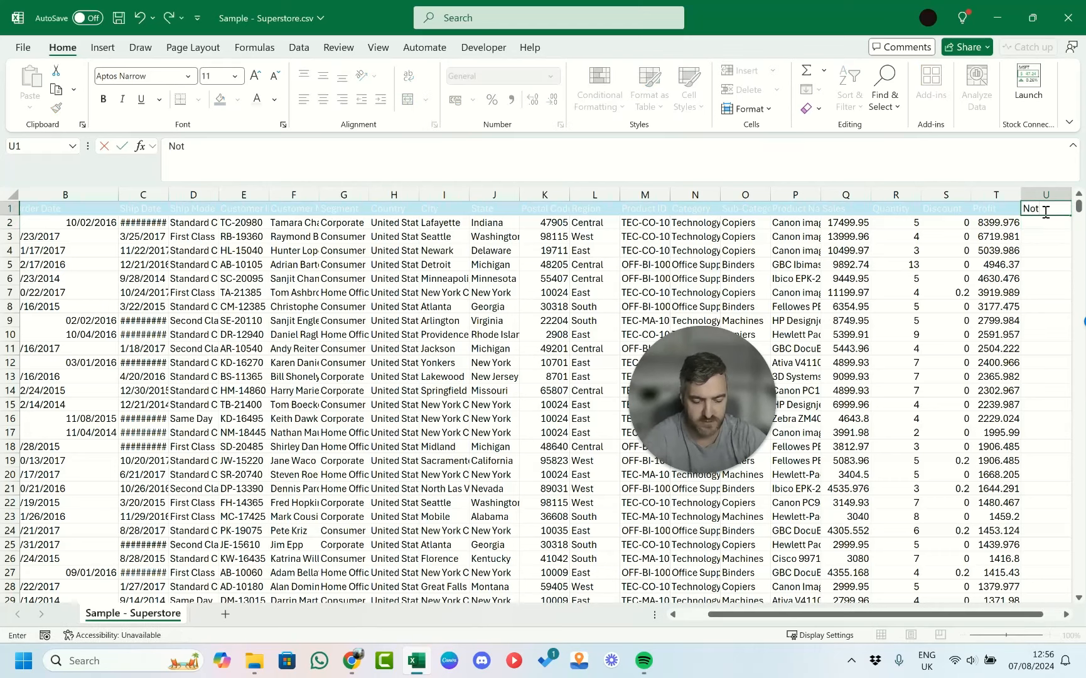
pyautogui.write('es')
pyautogui.press('Return')
pyautogui.write('ju')
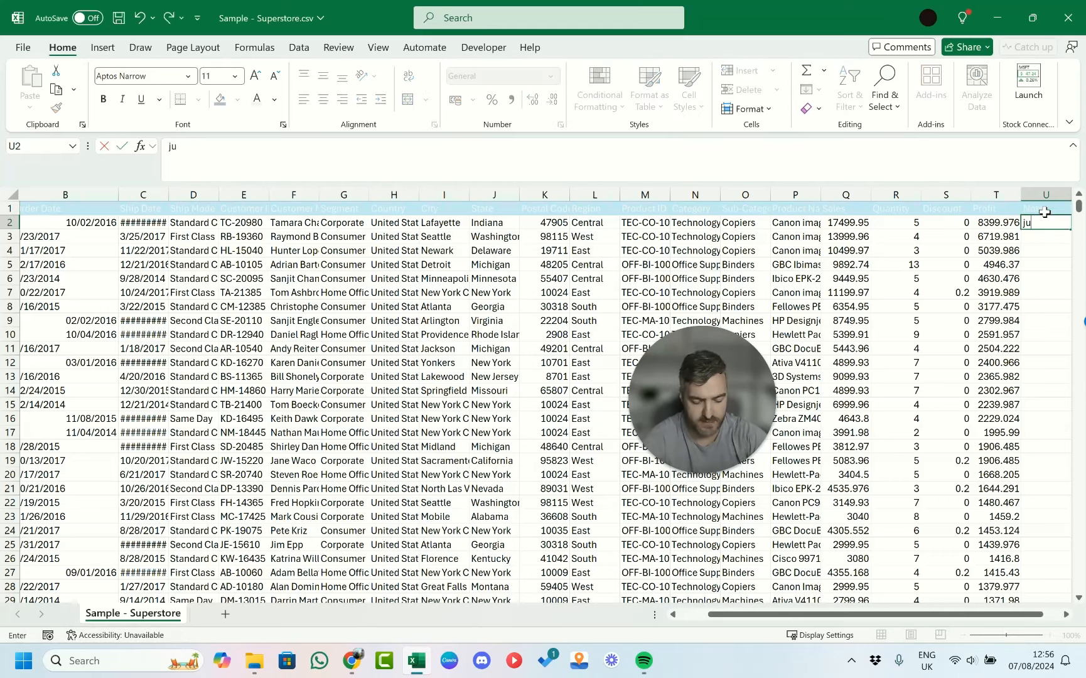
pyautogui.write('st')
pyautogui.press('Return')
pyautogui.write('for')
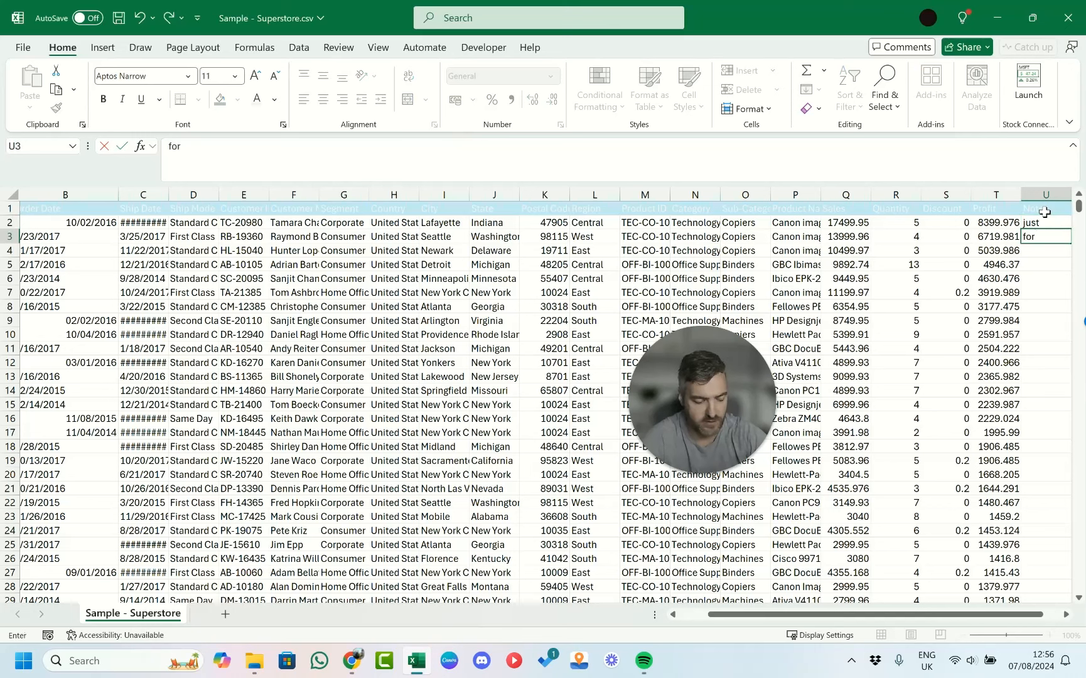
pyautogui.press('Return')
pyautogui.write('us')
pyautogui.press('Return')
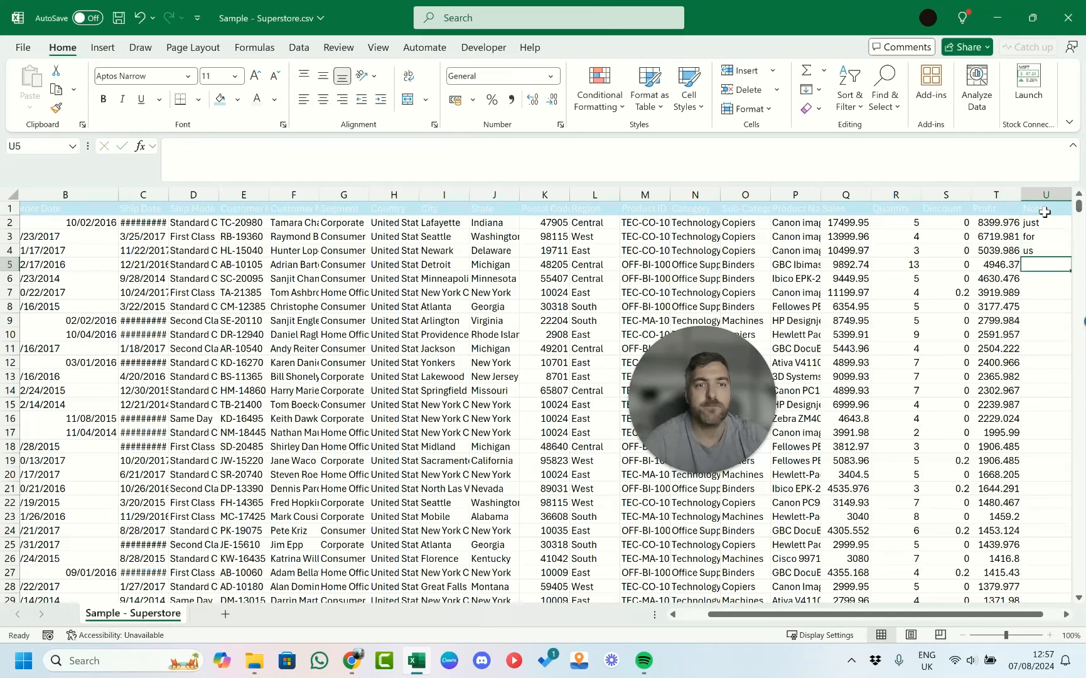
# - Sort the data, including the adjoining Notes column, by Profit from largest to smallest
pyautogui.click(996, 221)
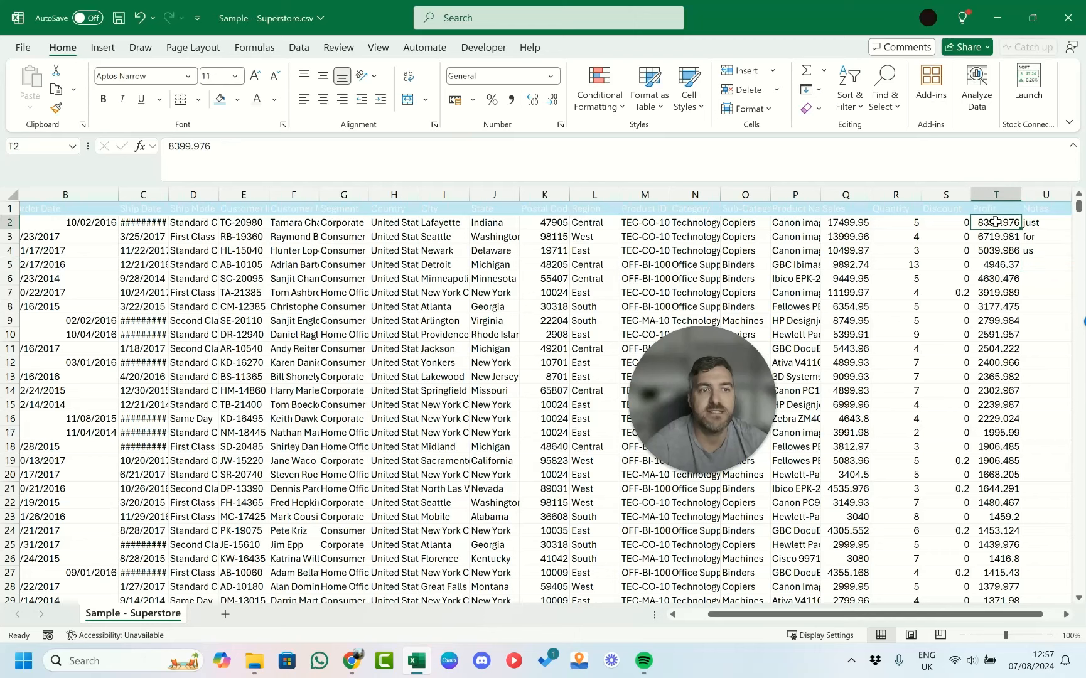
pyautogui.click(854, 105)
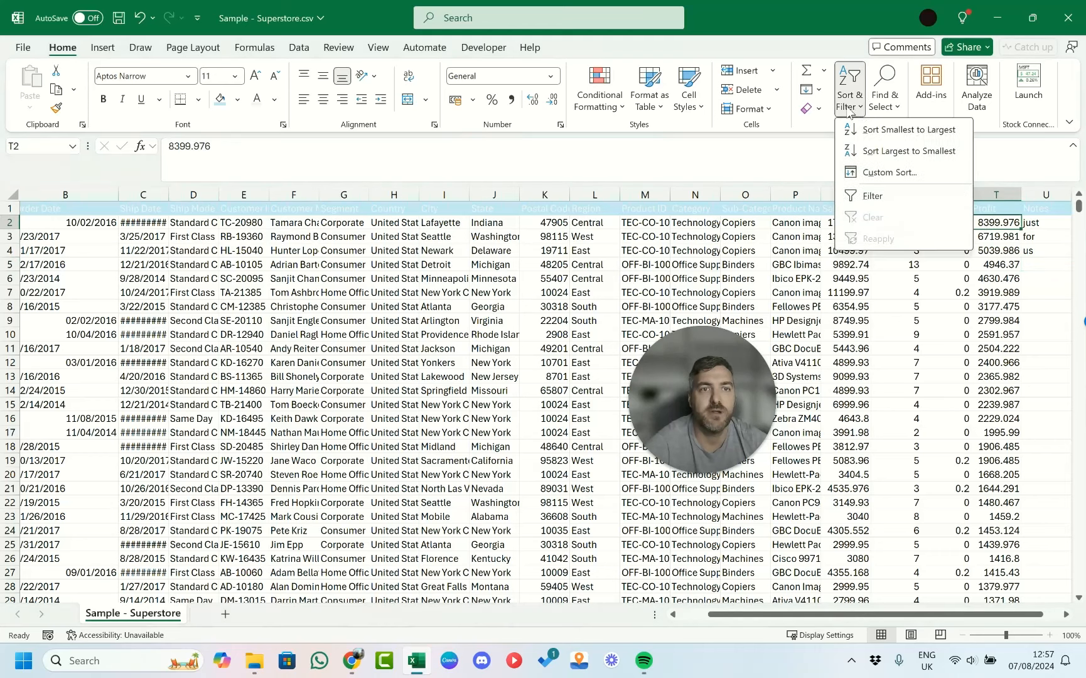
pyautogui.click(867, 154)
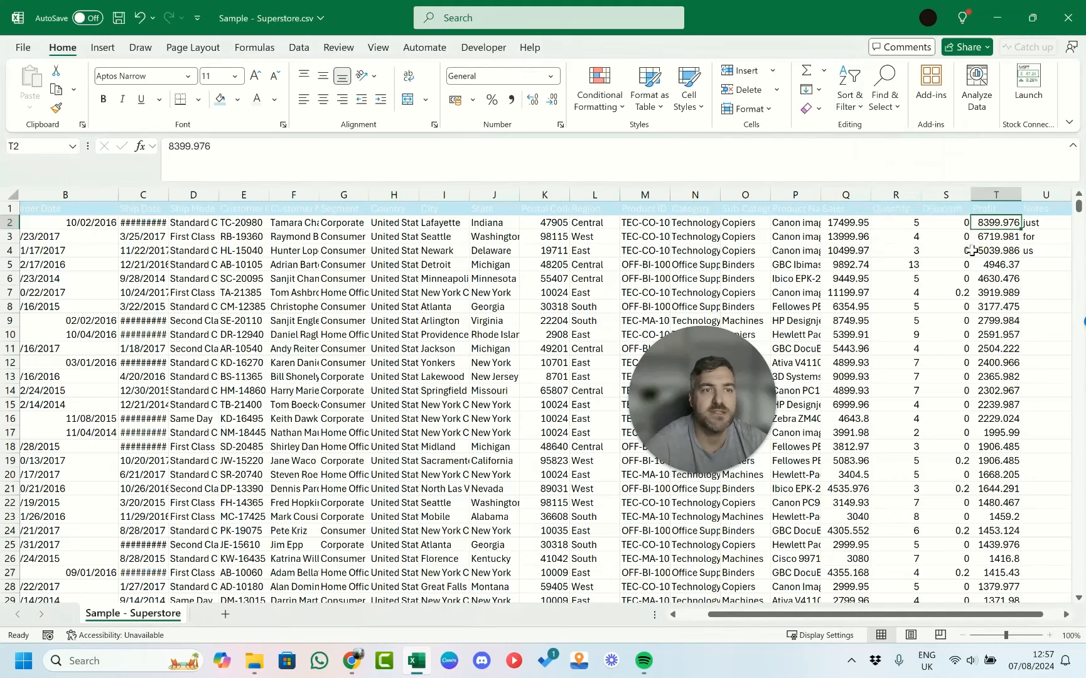
# - Sort the data by Profit from smallest to largest and undo that sort
pyautogui.click(851, 101)
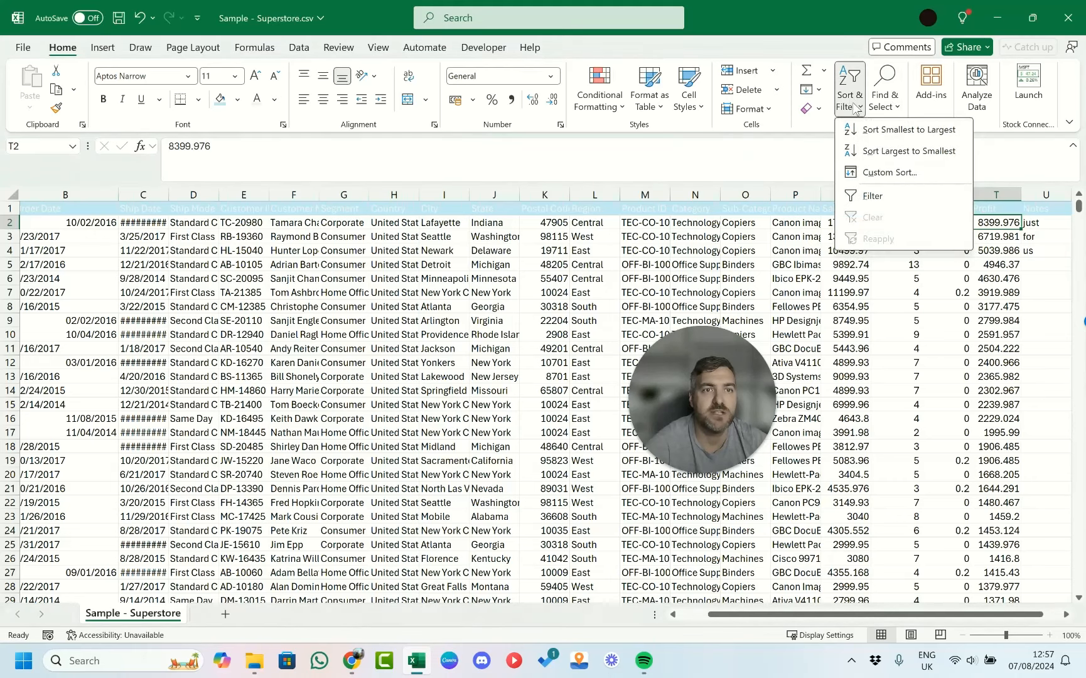
pyautogui.click(872, 129)
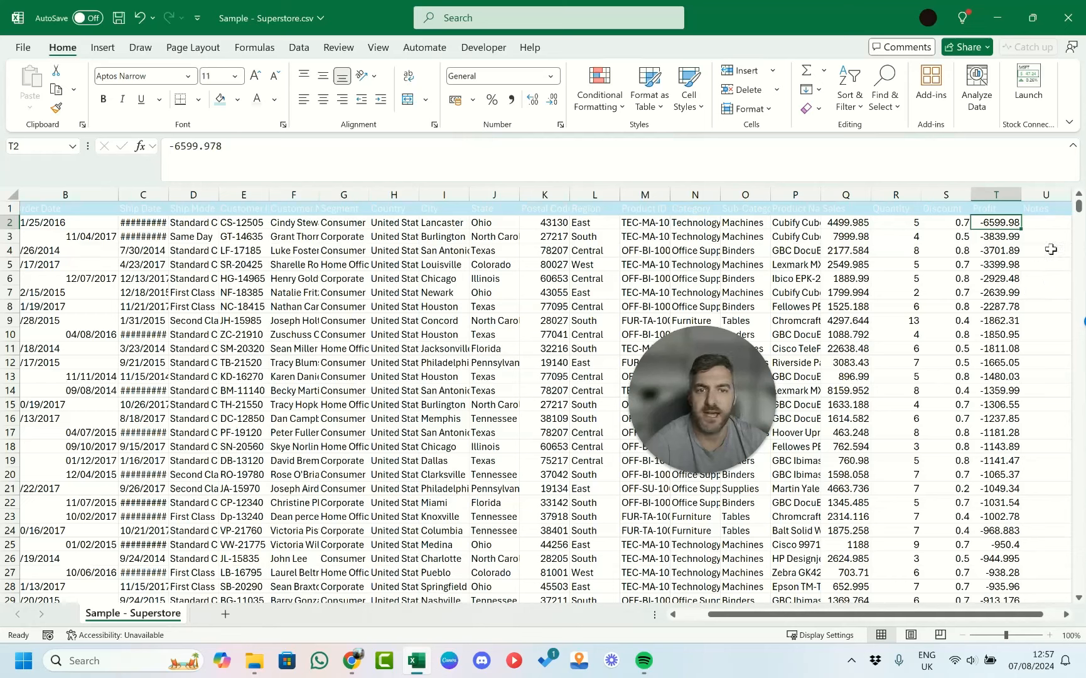
pyautogui.click(854, 103)
pyautogui.click(870, 133)
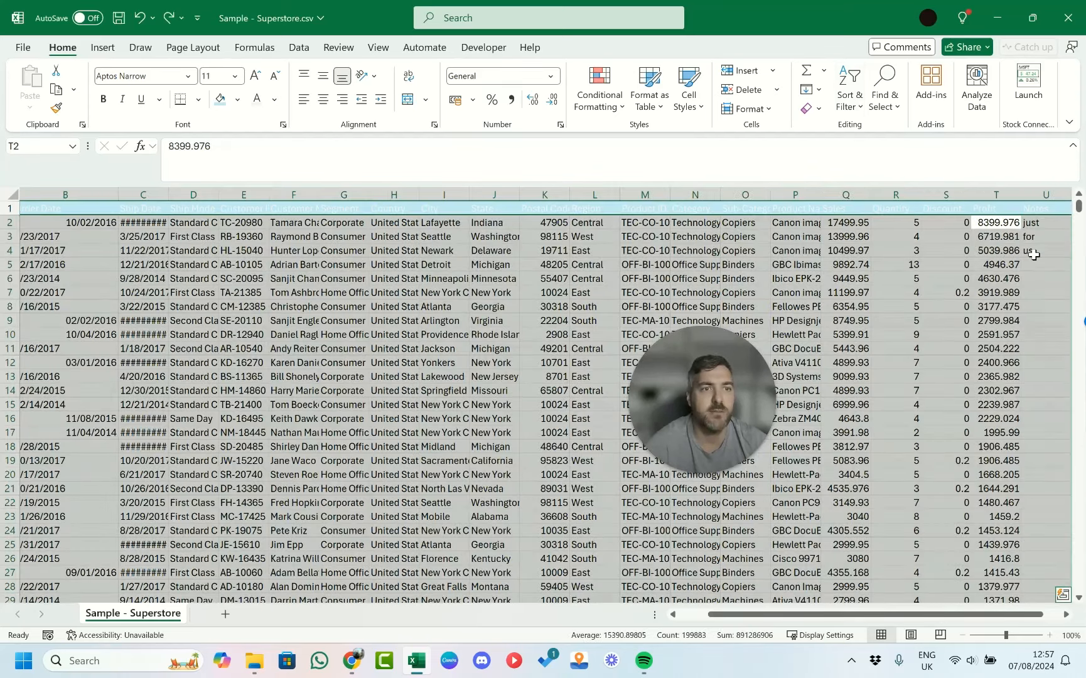
# - Insert a blank column between the Profit and Notes columns
pyautogui.click(1033, 254)
pyautogui.rightClick(1047, 196)
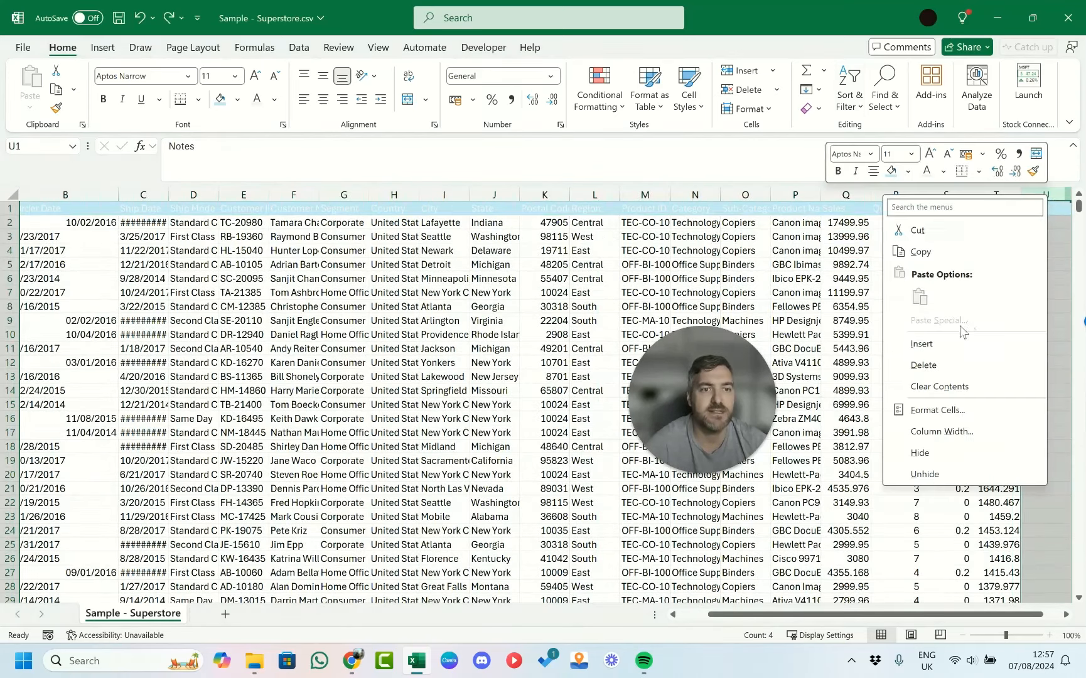
pyautogui.click(926, 364)
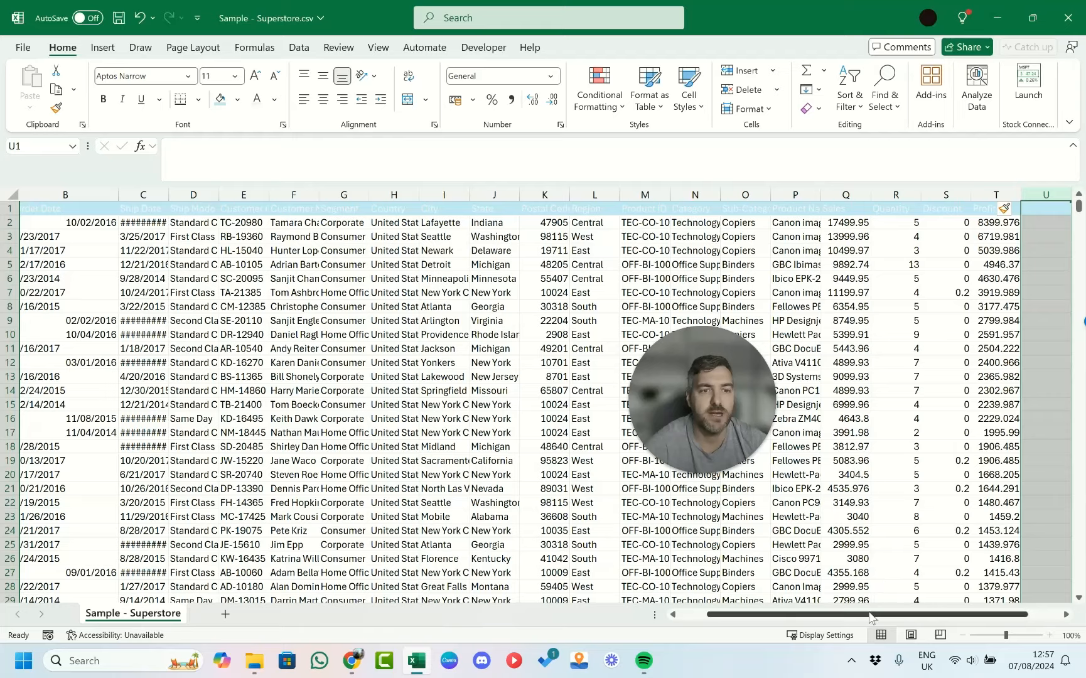
pyautogui.moveTo(870, 617); pyautogui.dragTo(902, 617)
pyautogui.click(1043, 308)
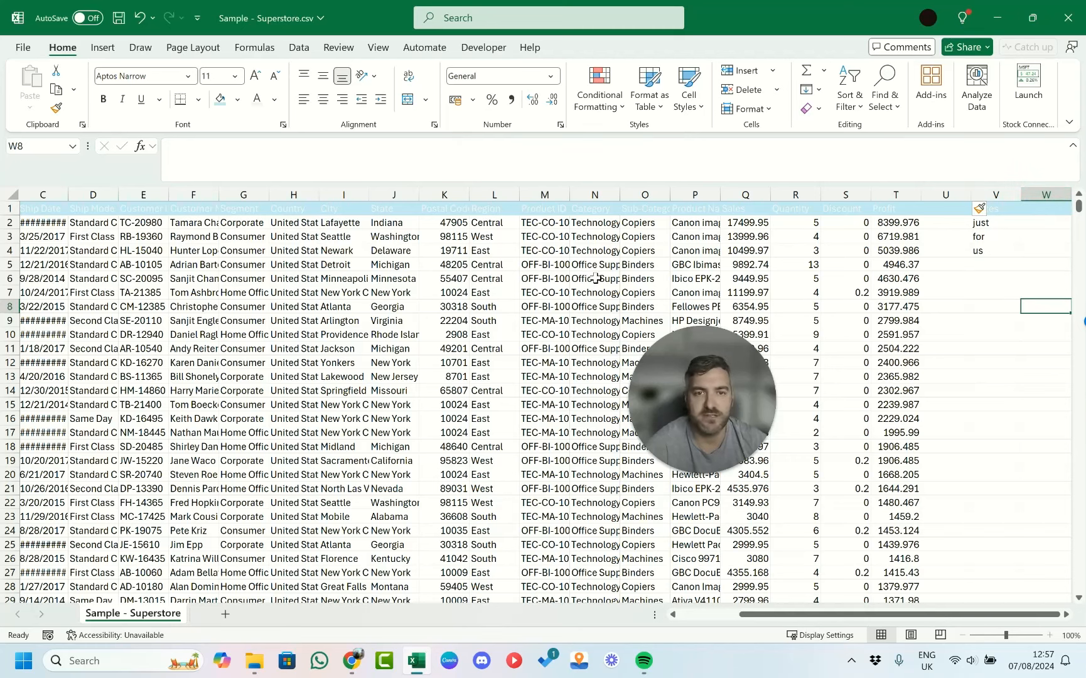
# - Sort the main data by Profit from smallest to largest, with the Notes column separated by the blank column
pyautogui.click(884, 226)
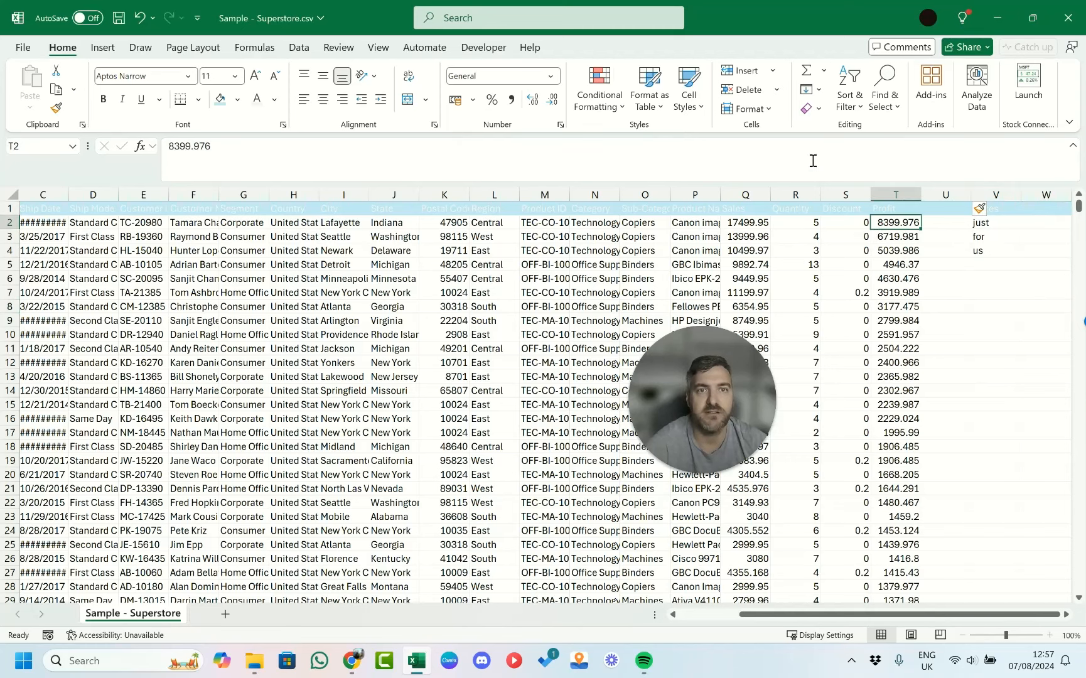
pyautogui.click(855, 108)
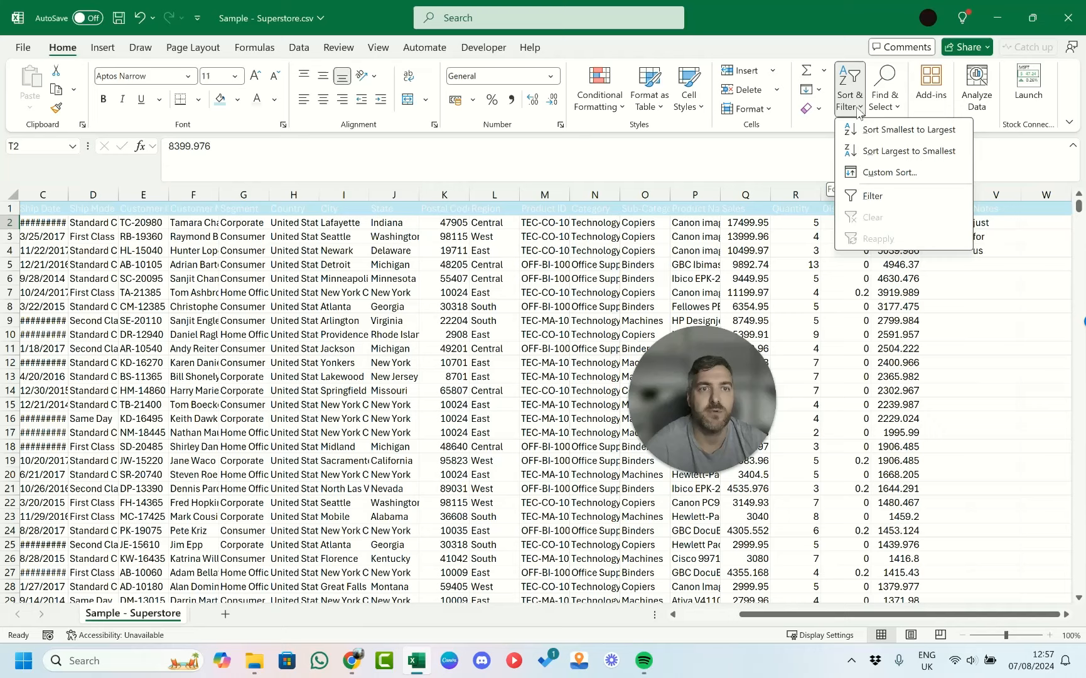
pyautogui.click(882, 138)
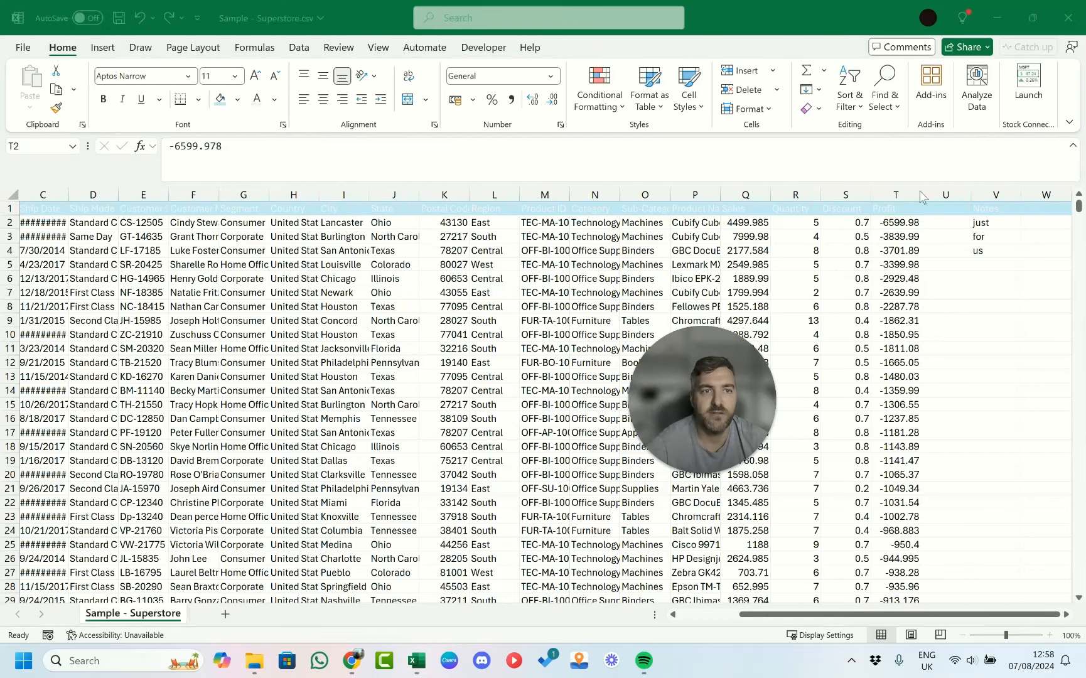
# - Enter the text helolo in cell F9998, separated from the last data row by two blank rows
pyautogui.click(189, 332)
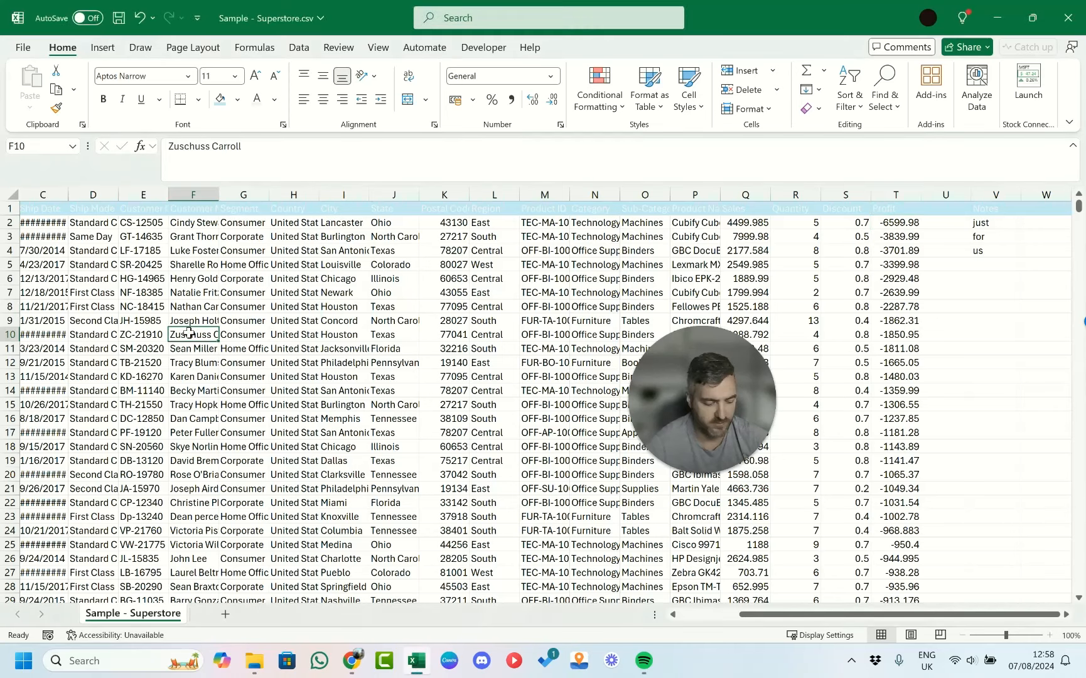
pyautogui.hotkey('ctrl', 'Down')
pyautogui.press('Down')
pyautogui.press('Down')
pyautogui.press('Down')
pyautogui.press('Down')
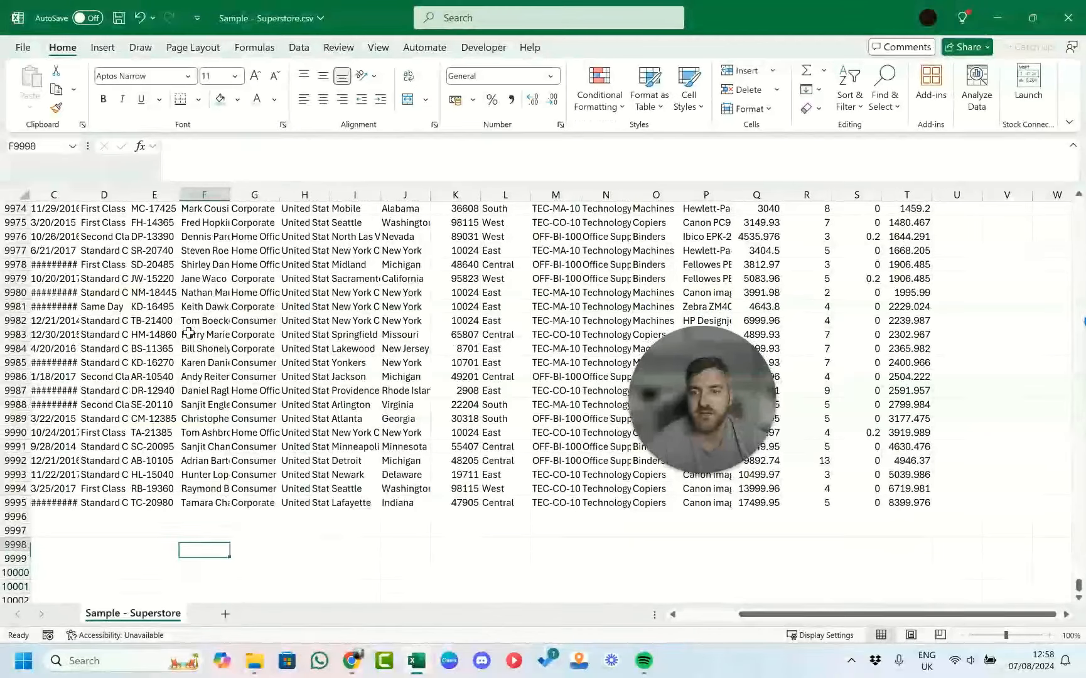
pyautogui.press('Up')
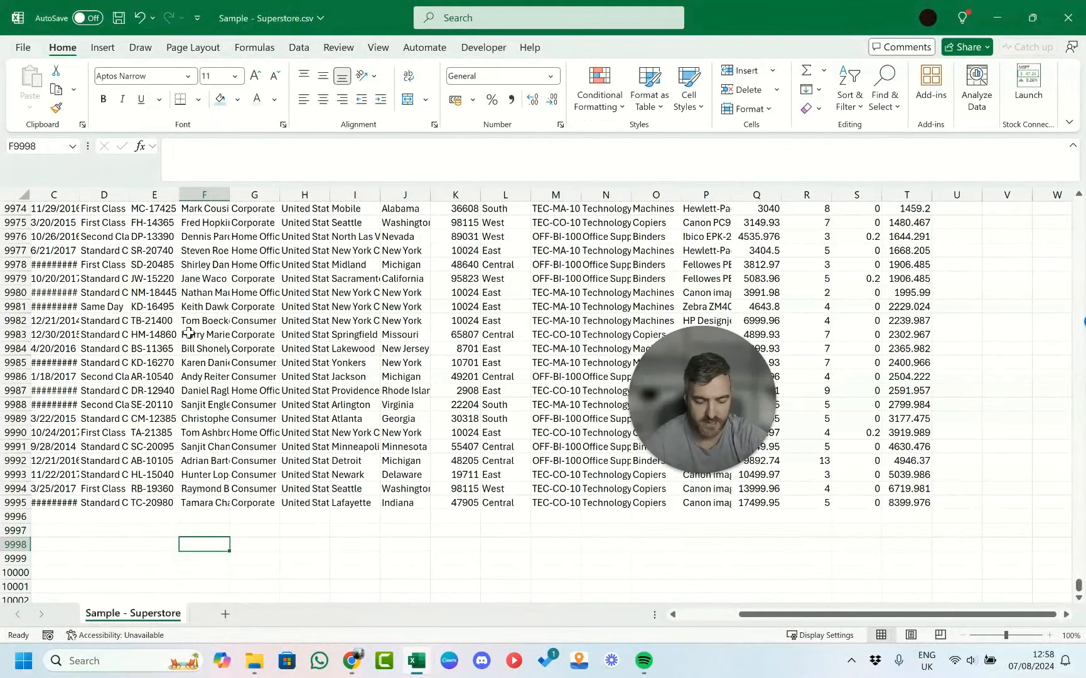
pyautogui.write('helolo')
pyautogui.press('Tab')
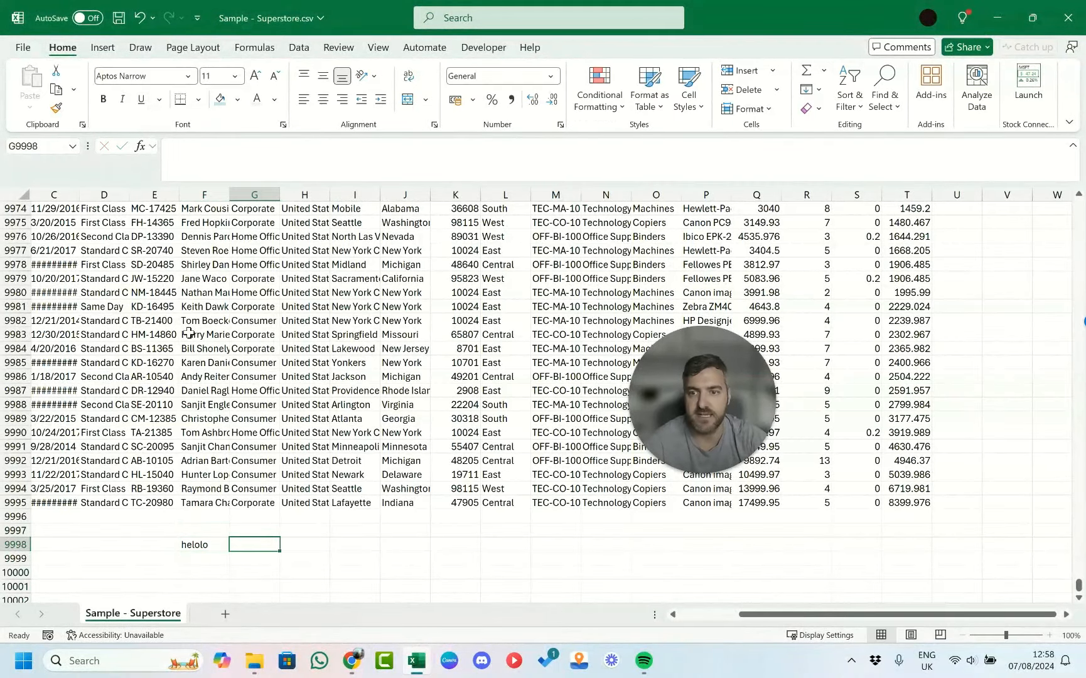
pyautogui.press('Left')
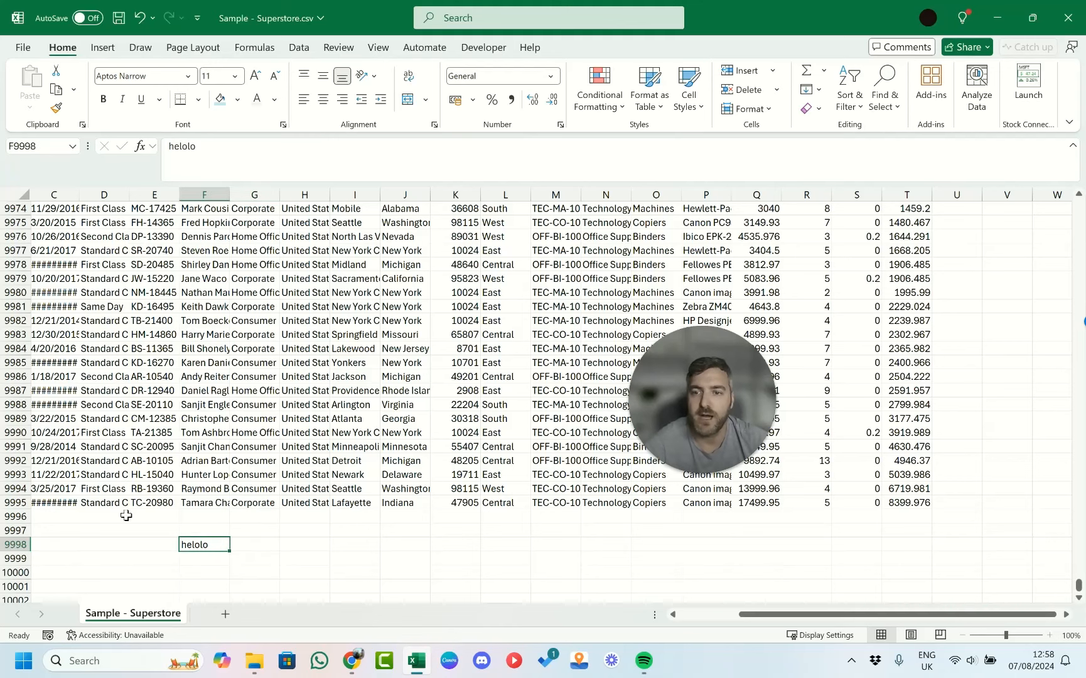
# - Select the contiguous data block from a cell inside it to check whether the separate entry in F9998 is included
pyautogui.click(166, 347)
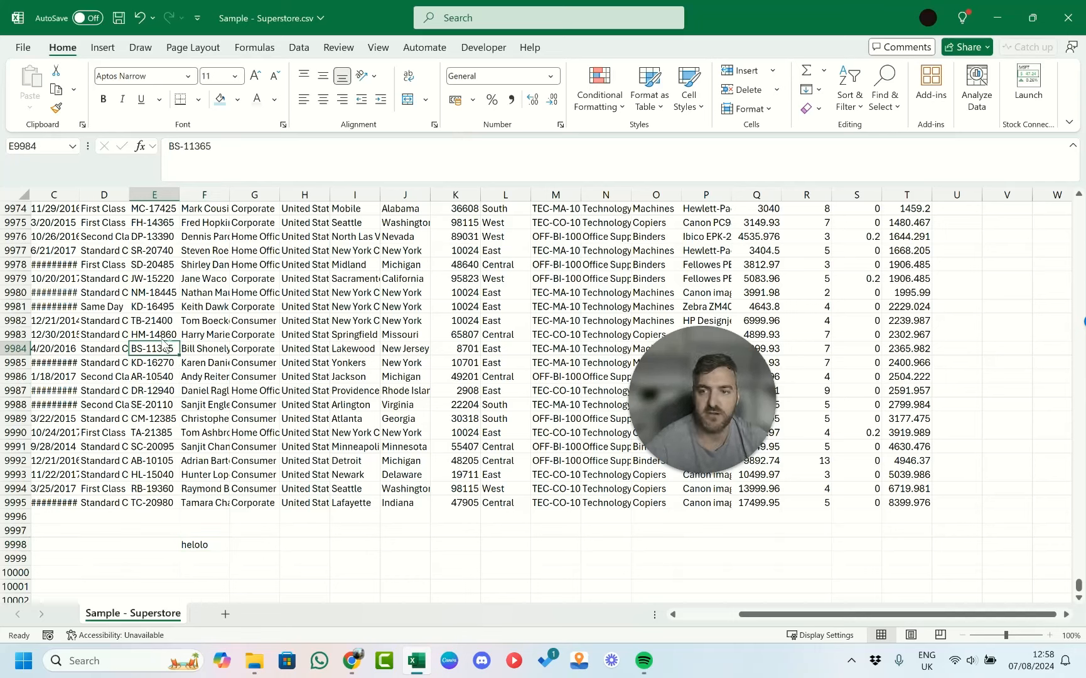
pyautogui.hotkey('ctrl', 'a')
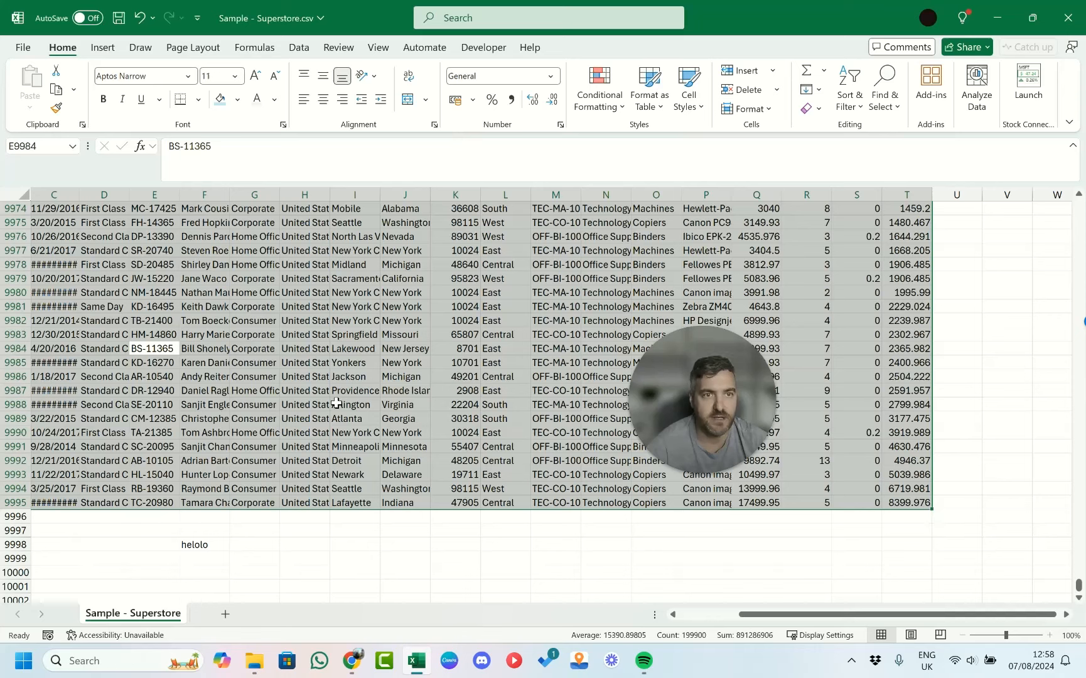
pyautogui.hotkey('ctrl', 'q')
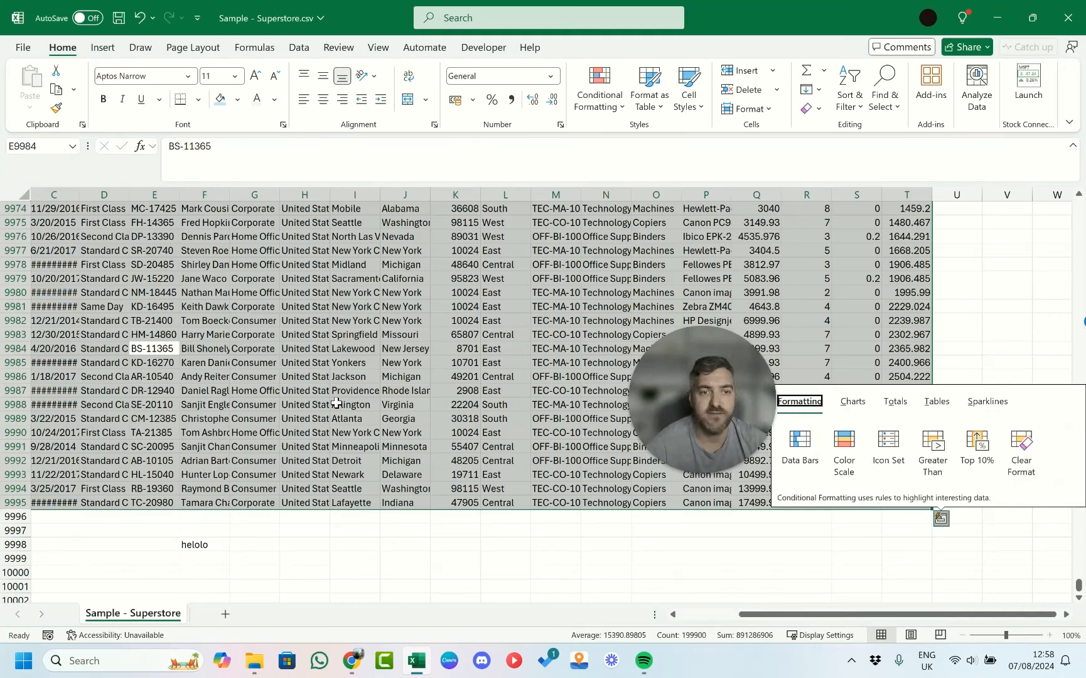
pyautogui.press('Escape')
pyautogui.press('Left')
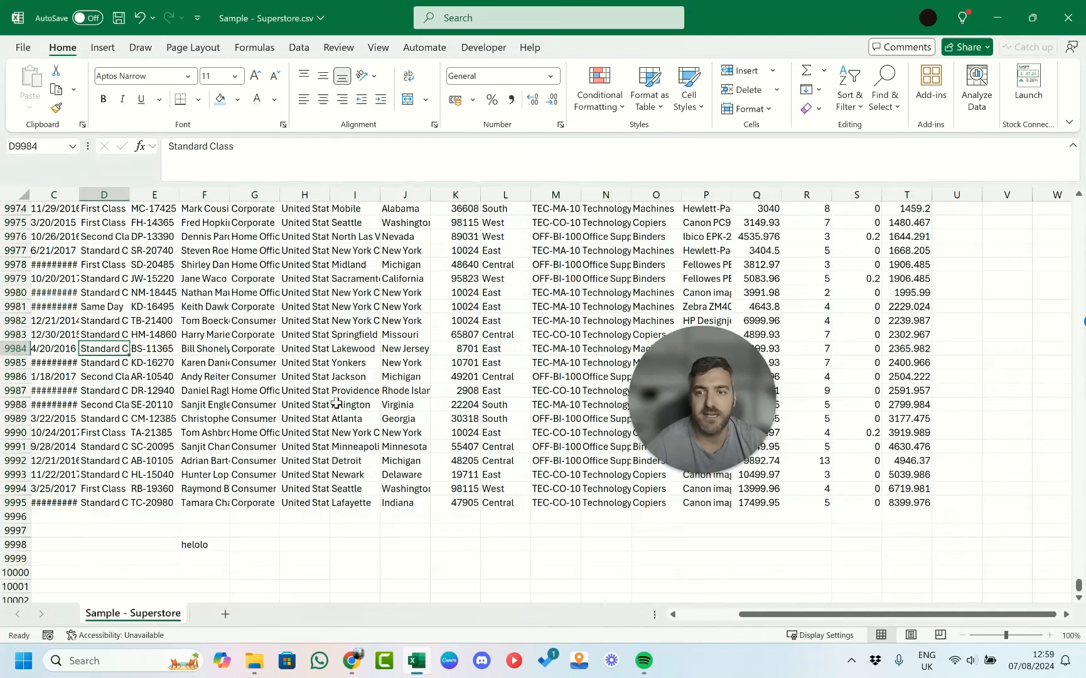
pyautogui.hotkey('ctrl', 'a')
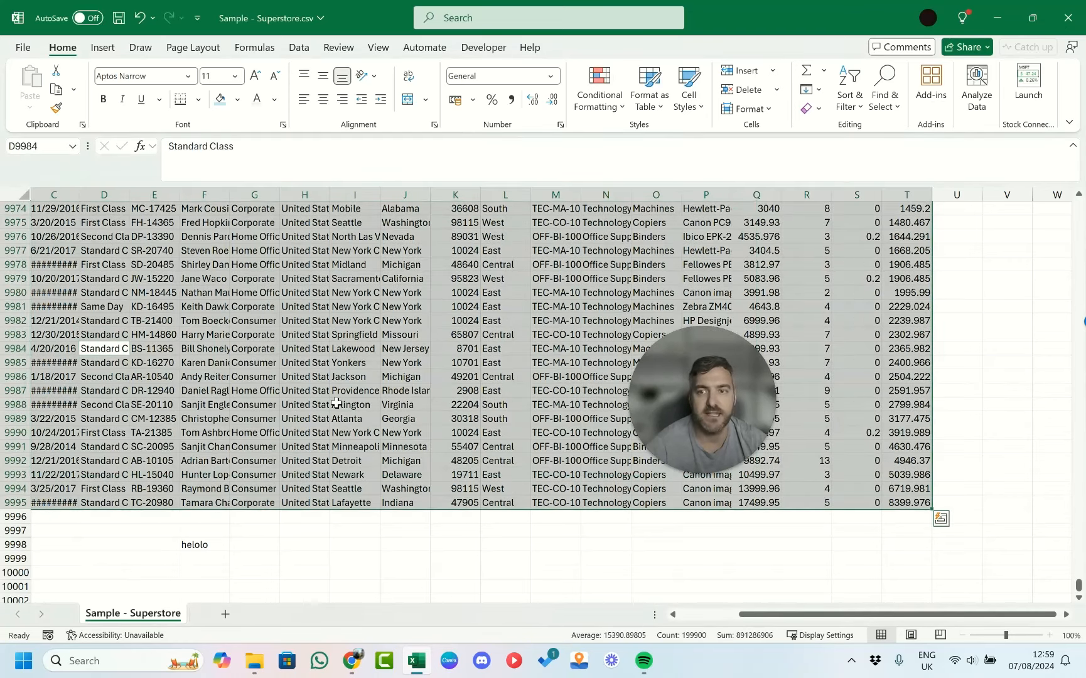
# - Select the whole data range from cell A1 and cycle the active cell through its four corners to check the range's extent
pyautogui.hotkey('ctrl', 'Up')
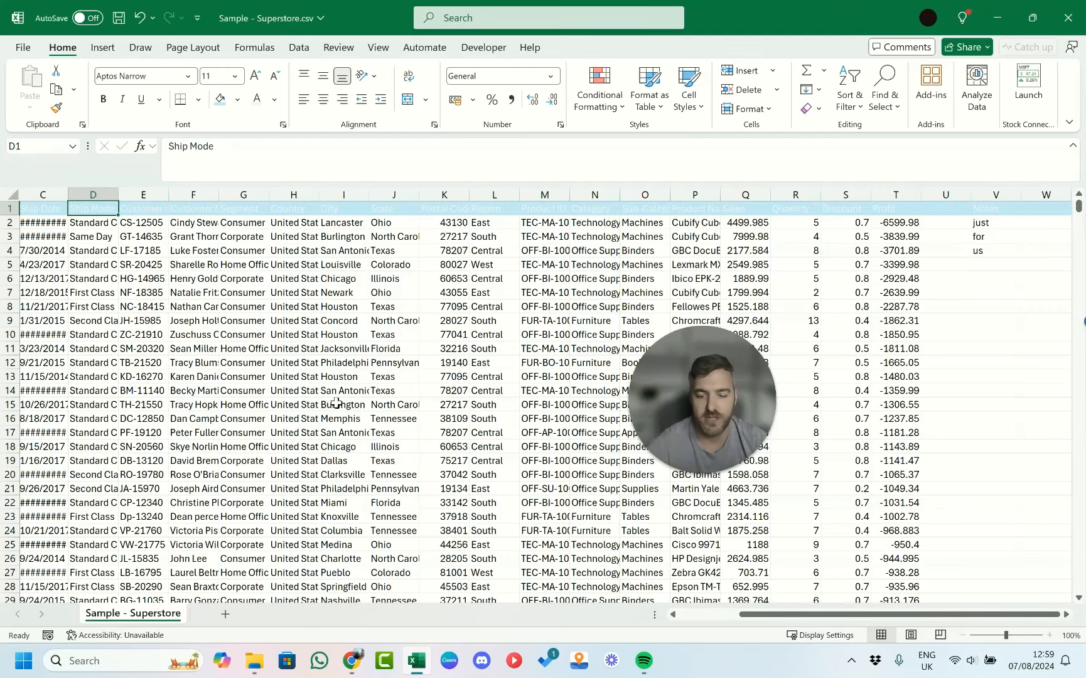
pyautogui.hotkey('ctrl', 'Left')
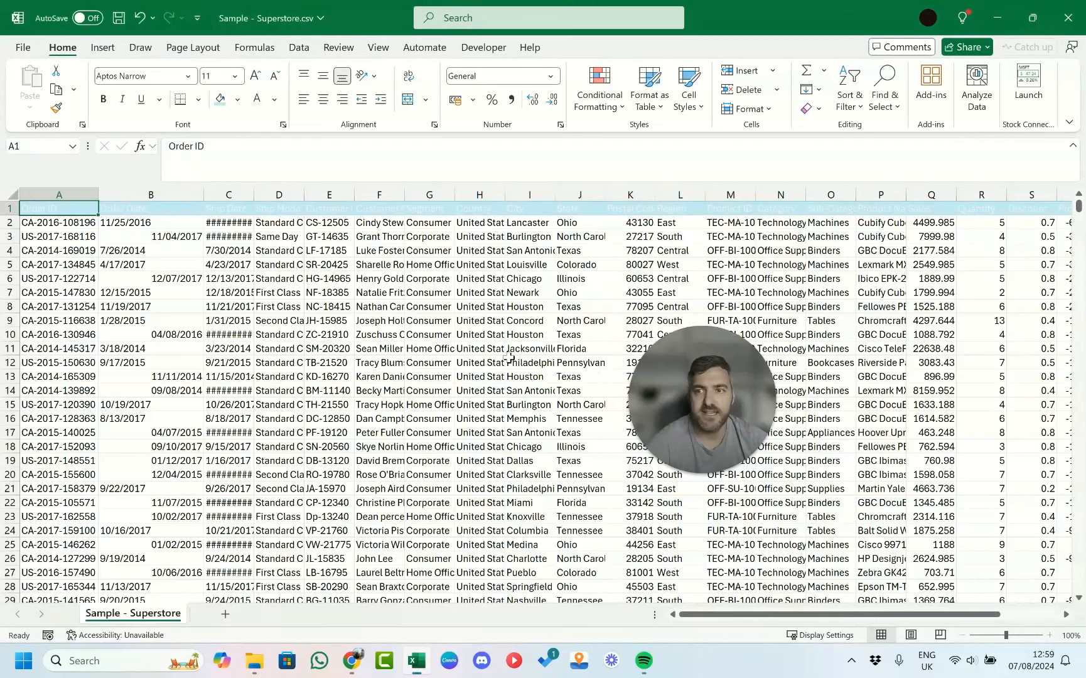
pyautogui.hotkey('ctrl', 'shift', 'Down')
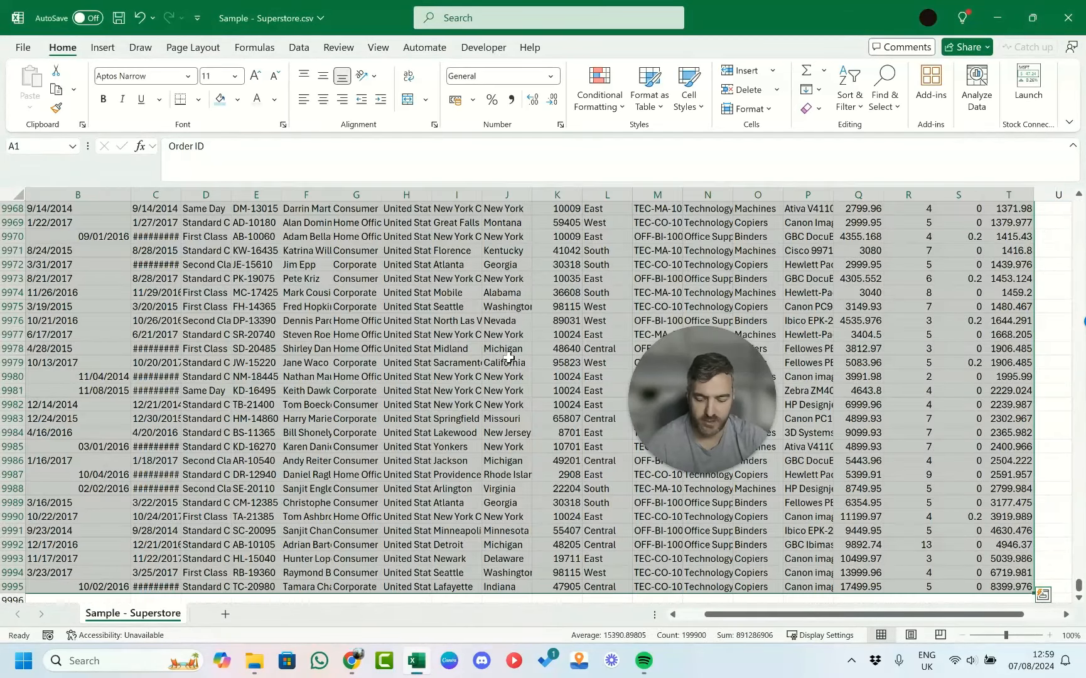
pyautogui.hotkey('ctrl', '.')
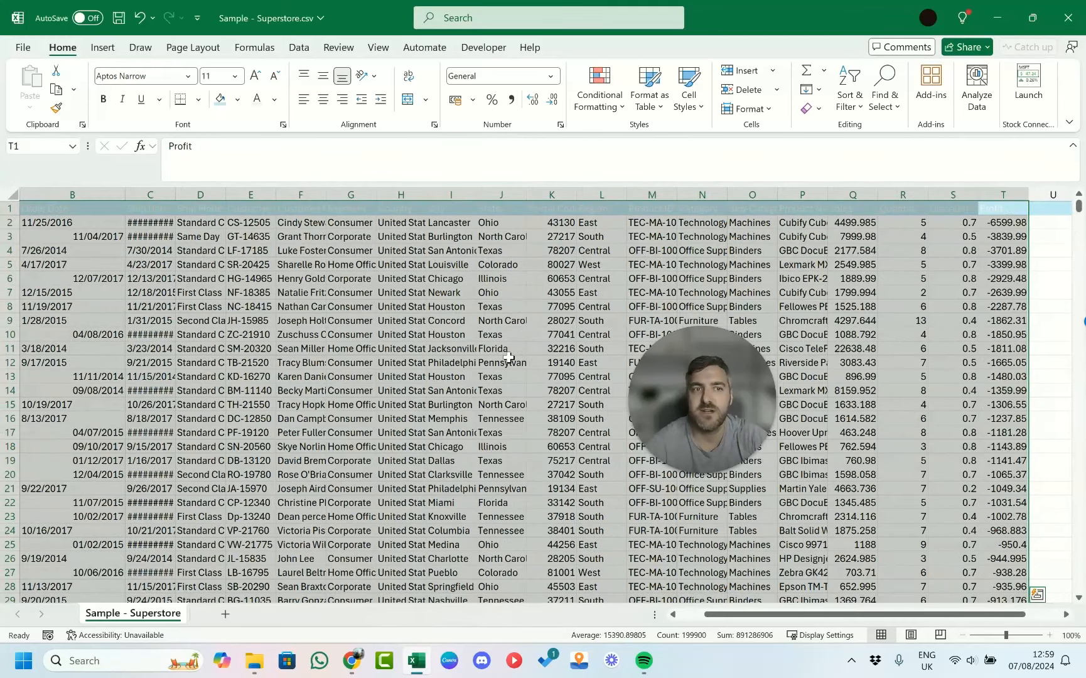
pyautogui.hotkey('ctrl', '.')
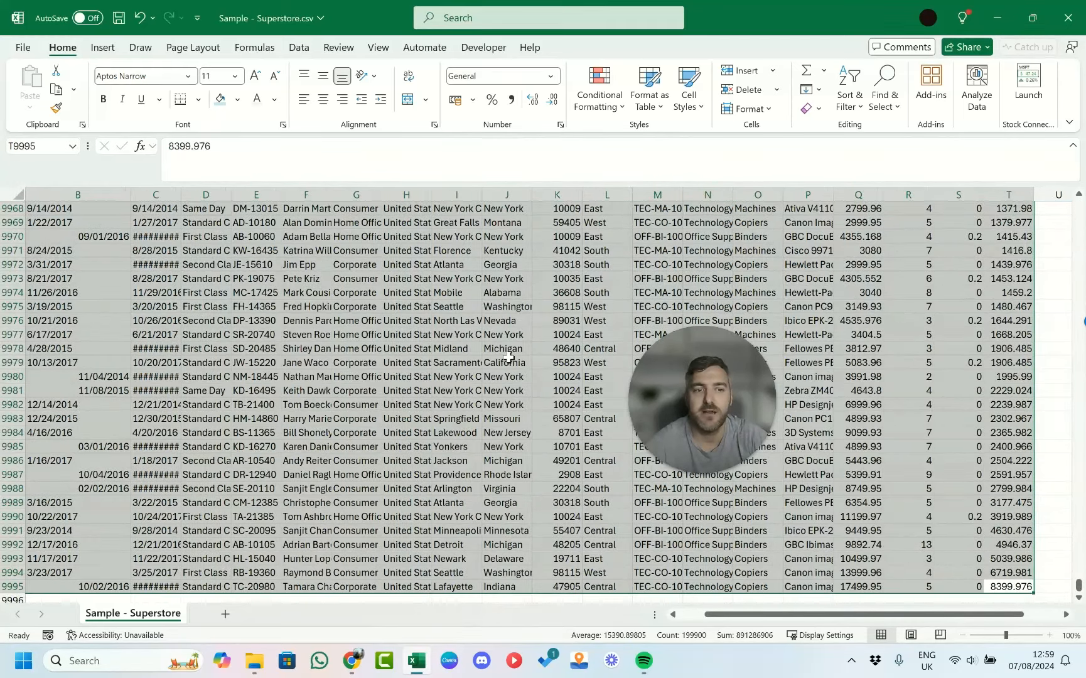
pyautogui.hotkey('ctrl', '.')
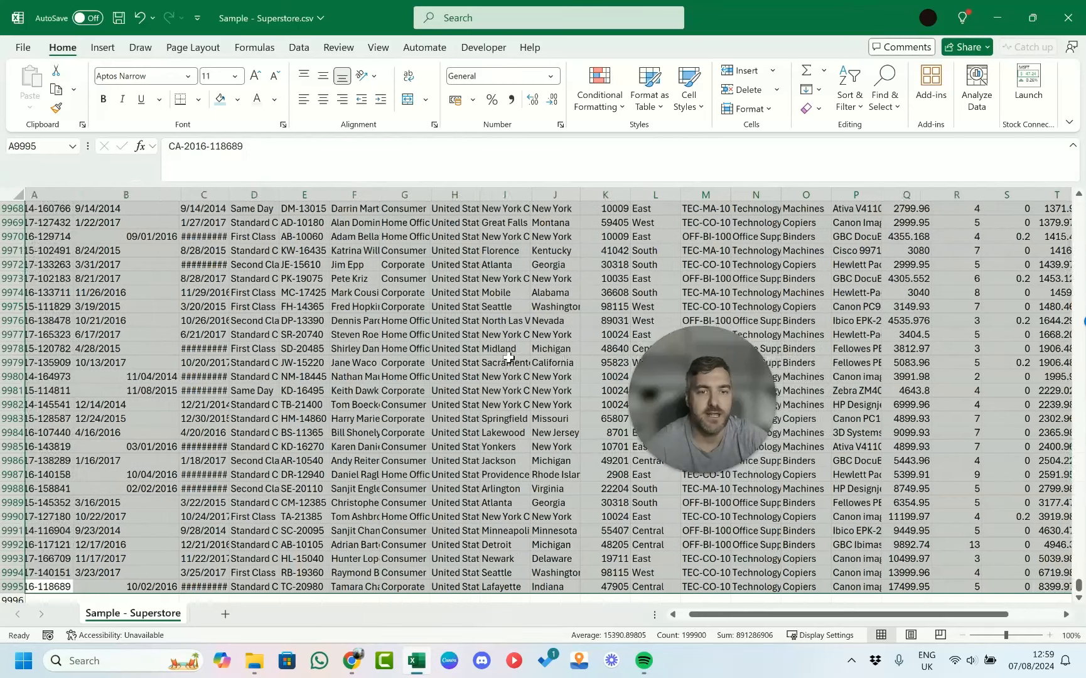
pyautogui.hotkey('ctrl', '.')
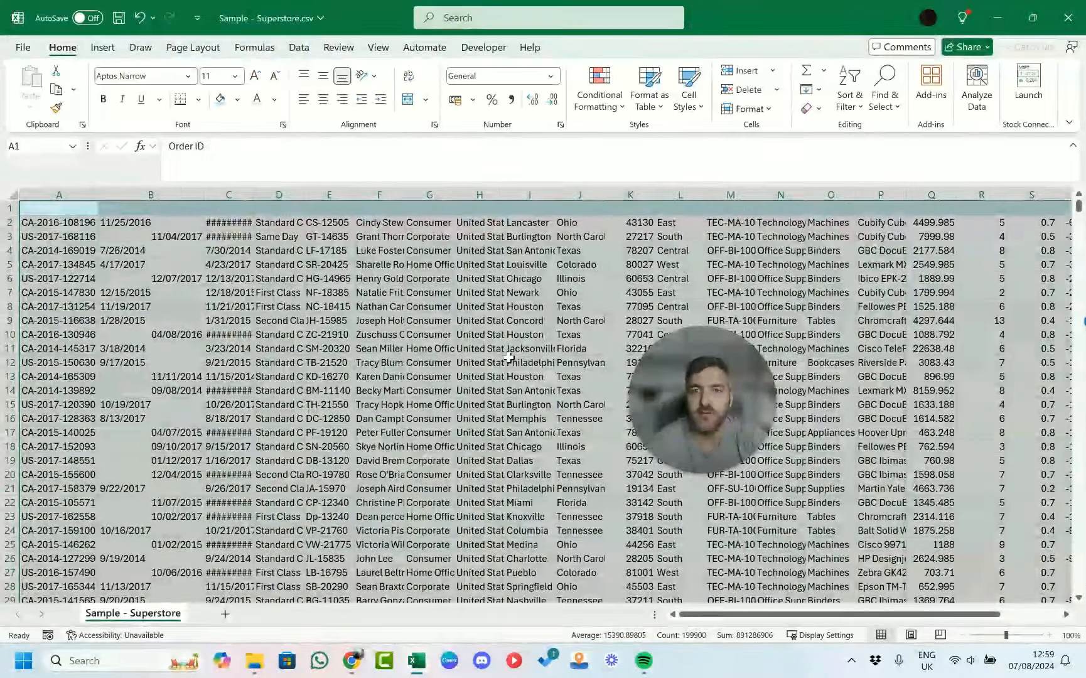
pyautogui.hotkey('ctrl', '.')
pyautogui.hotkey('ctrl', '.')
pyautogui.hotkey('ctrl', '.')
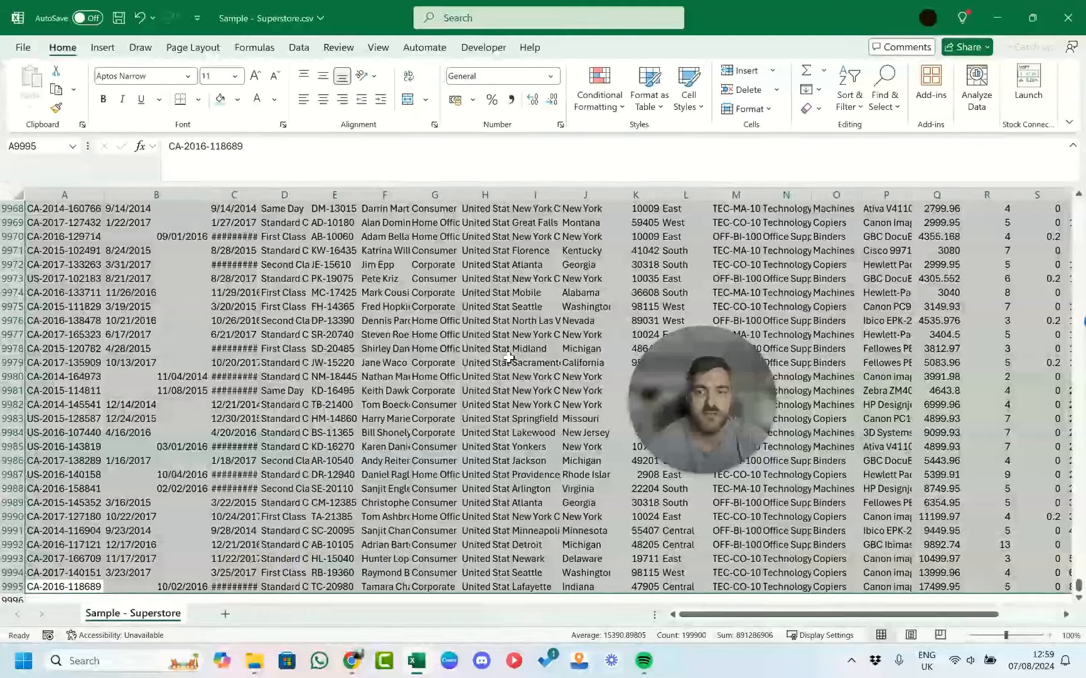
pyautogui.hotkey('ctrl', '.')
pyautogui.hotkey('ctrl', '.')
pyautogui.hotkey('ctrl', '.')
pyautogui.hotkey('ctrl', '.')
pyautogui.hotkey('ctrl', '.')
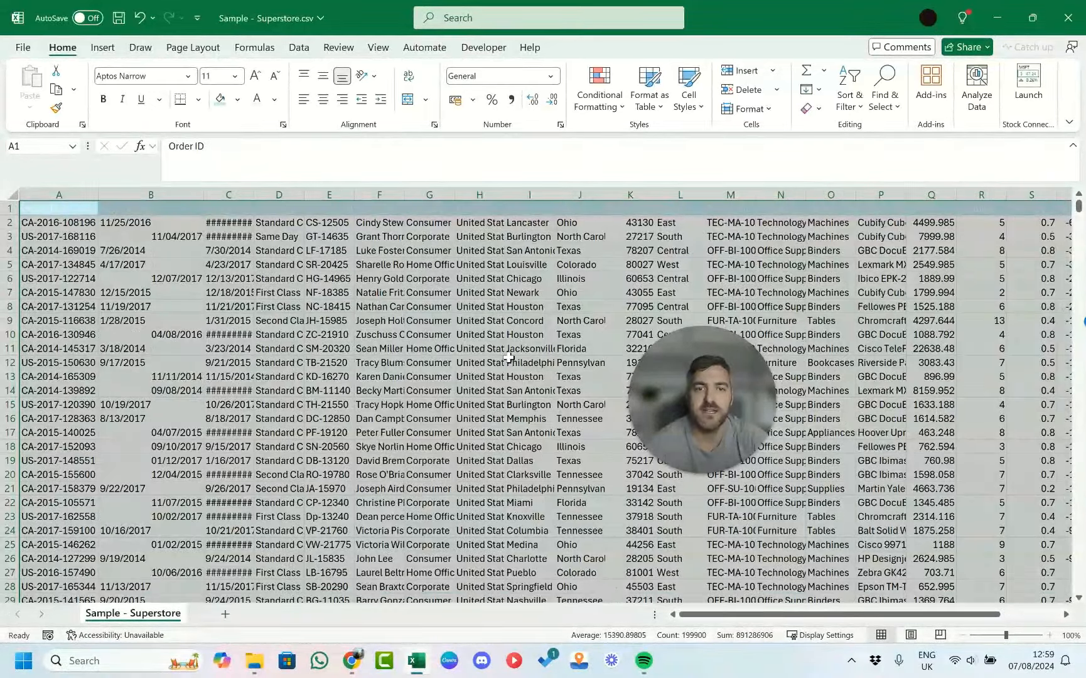
pyautogui.hotkey('ctrl', '.')
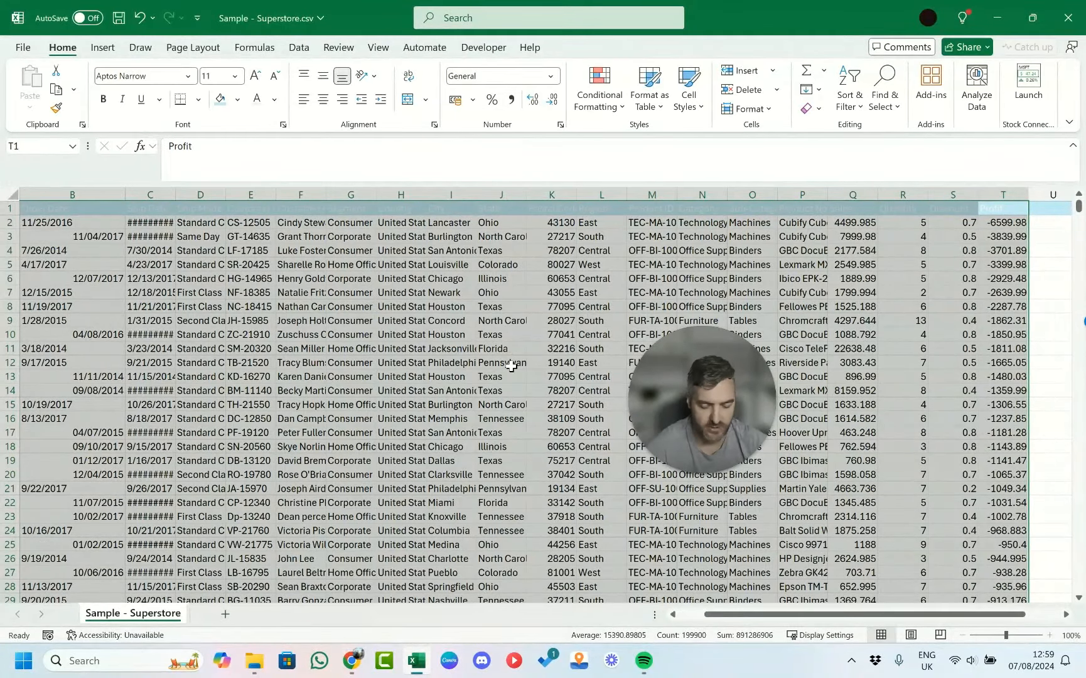
# - Check the bottom edge of the data from the last Profit and Order ID cells down to A9997, and return to cell A1
pyautogui.hotkey('ctrl', 'Down')
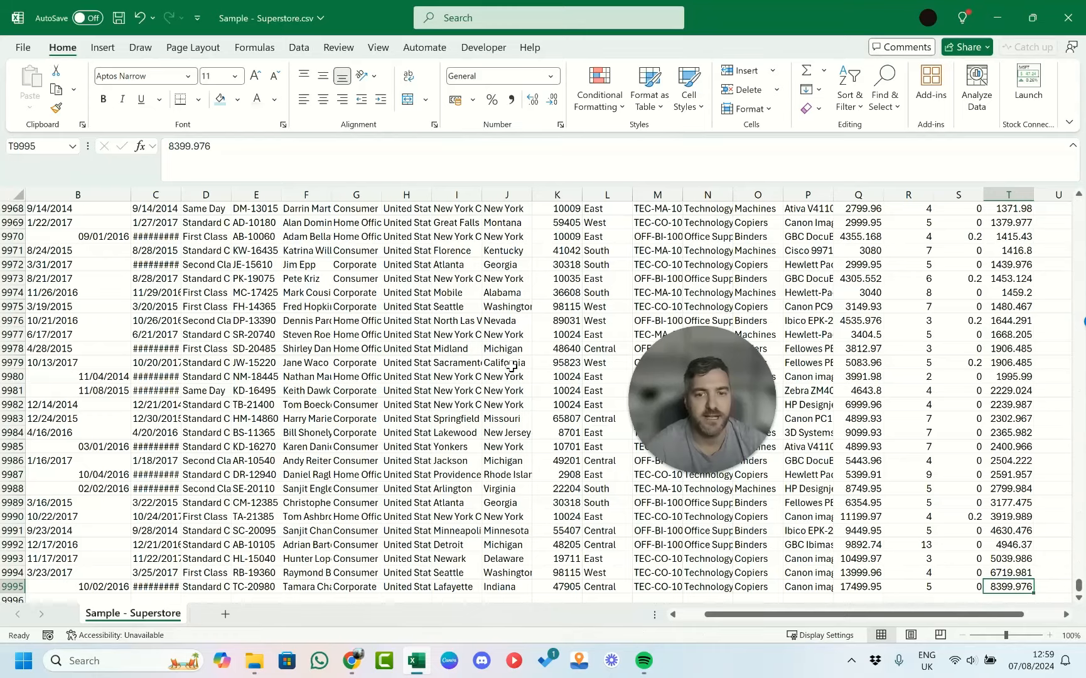
pyautogui.hotkey('ctrl', 'Left')
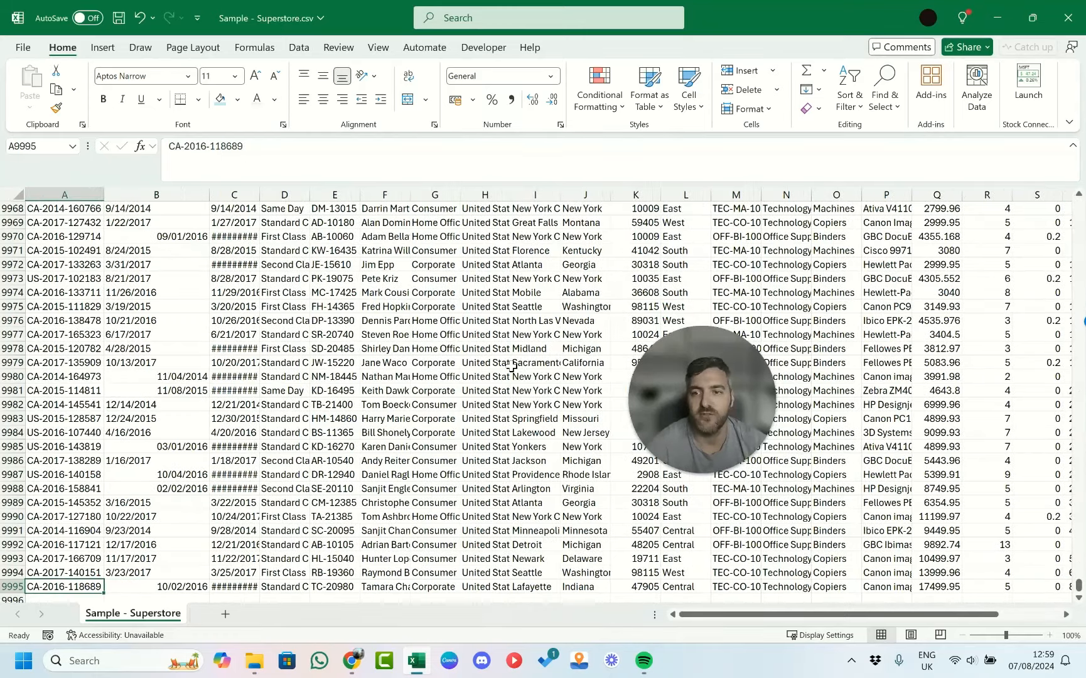
pyautogui.press('Down')
pyautogui.press('Down')
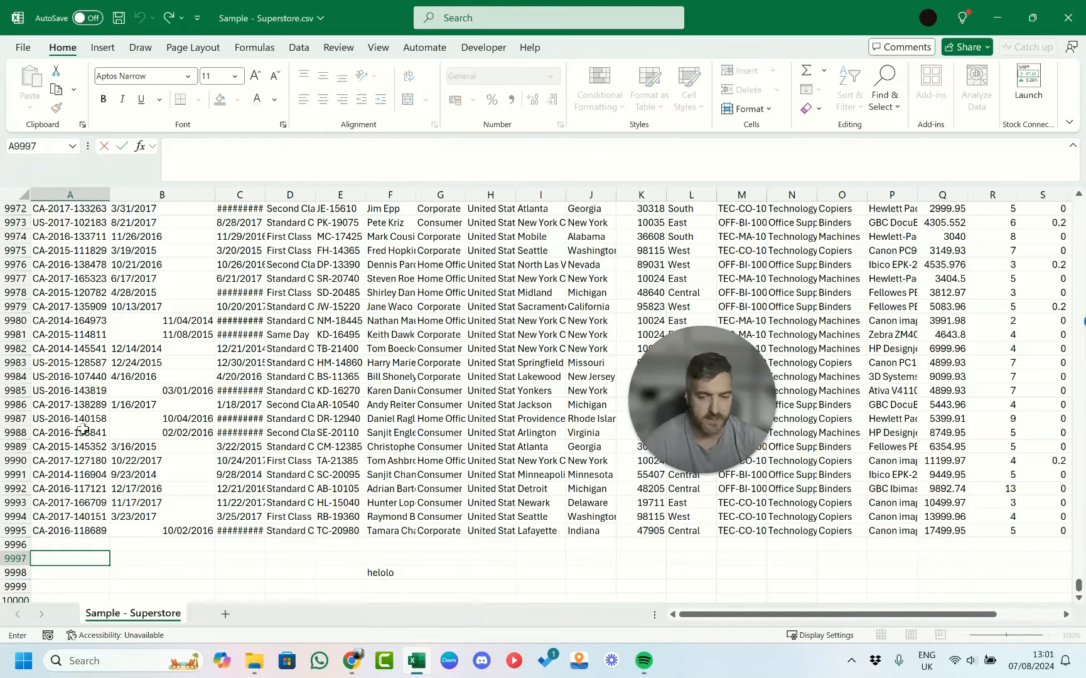
pyautogui.hotkey('ctrl', 'Up')
pyautogui.hotkey('ctrl', 'Up')
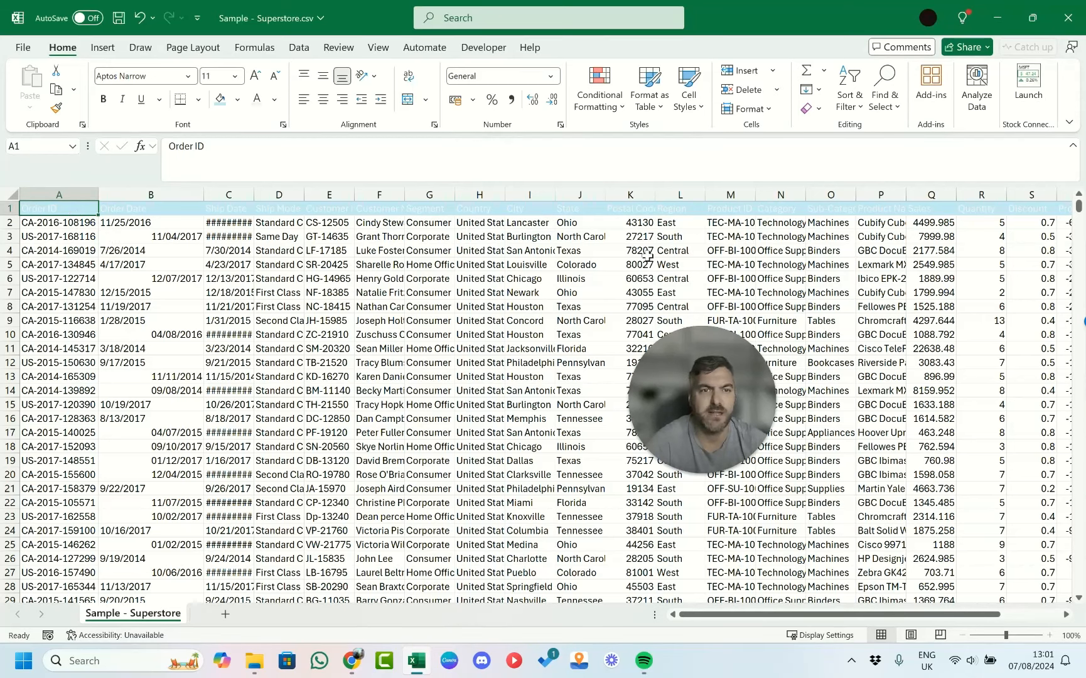
# - Start a custom sort of the data from cell A2 and set its first level to Order ID, cell values, A to Z
pyautogui.moveTo(743, 615)
pyautogui.mouseDown()
pyautogui.moveTo(802, 615)
pyautogui.moveTo(728, 612)
pyautogui.mouseUp()
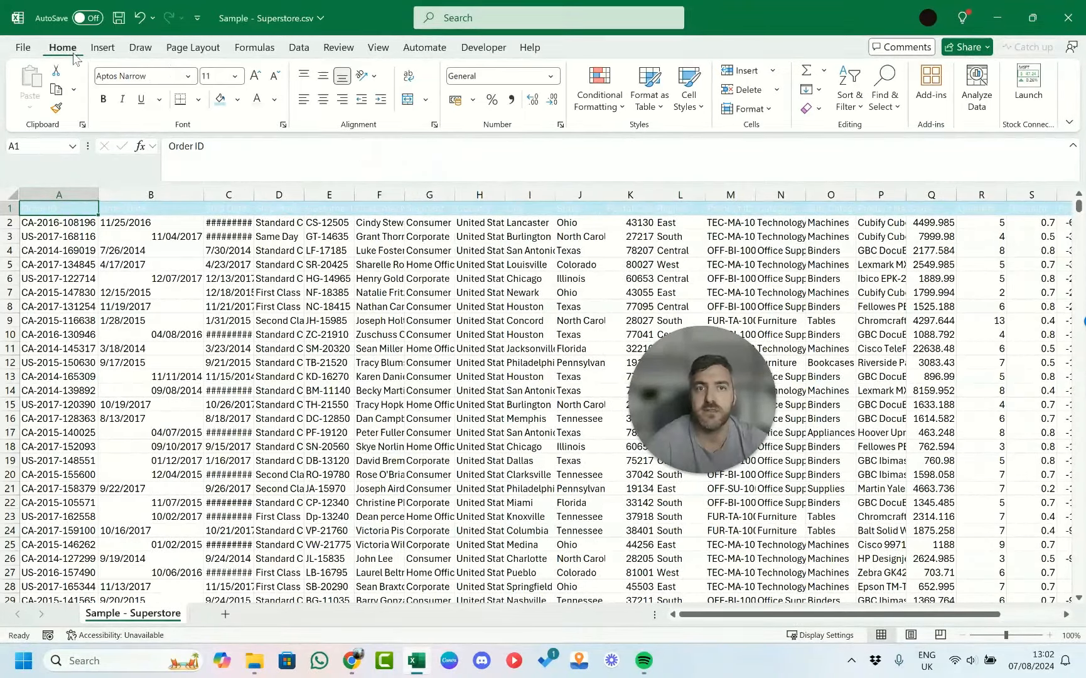
pyautogui.click(857, 102)
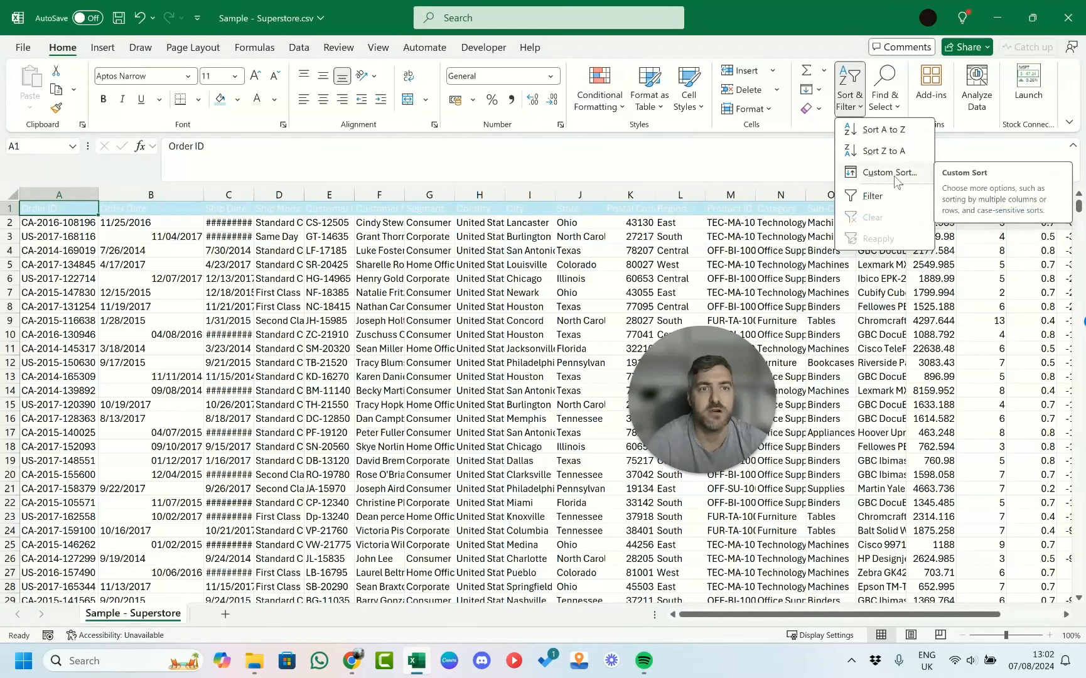
pyautogui.click(300, 48)
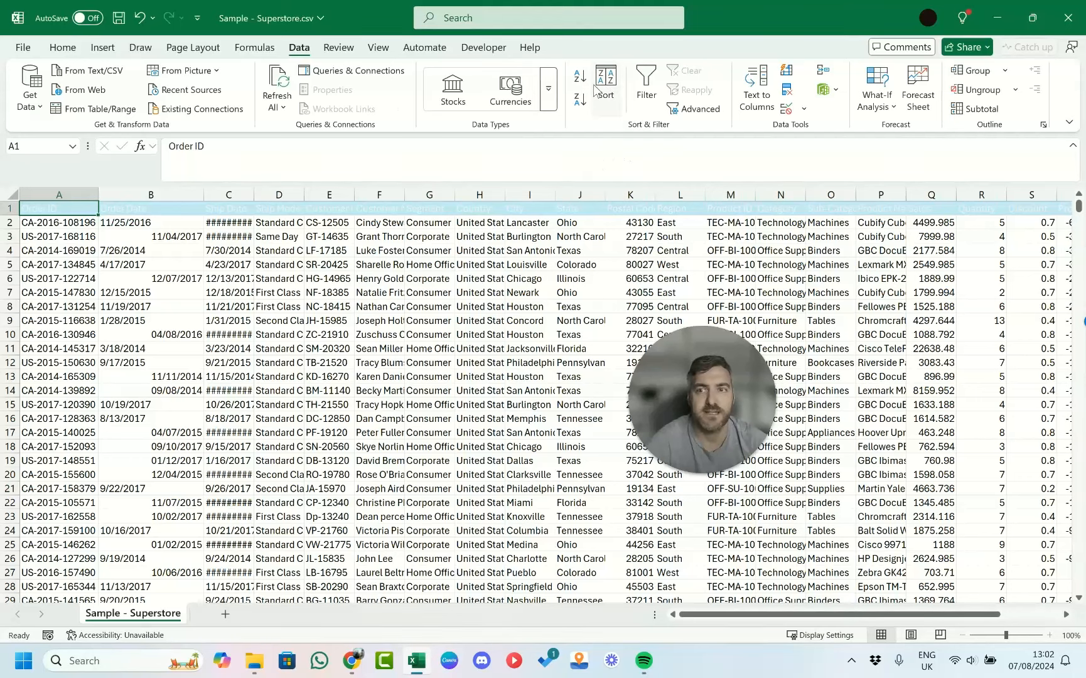
pyautogui.click(66, 224)
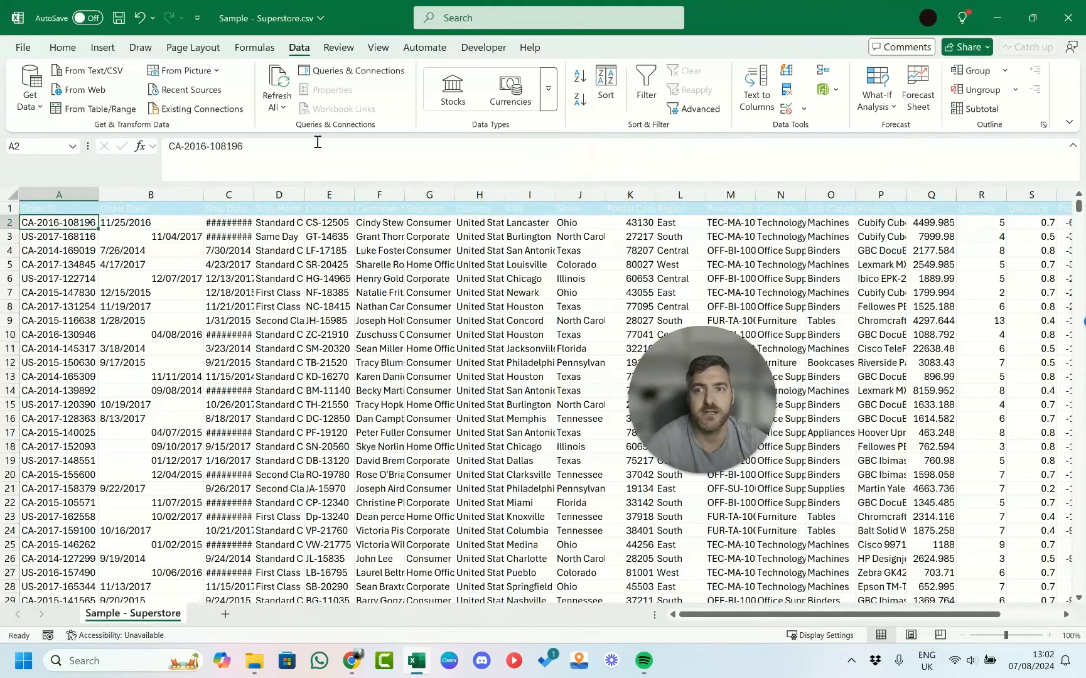
pyautogui.click(601, 89)
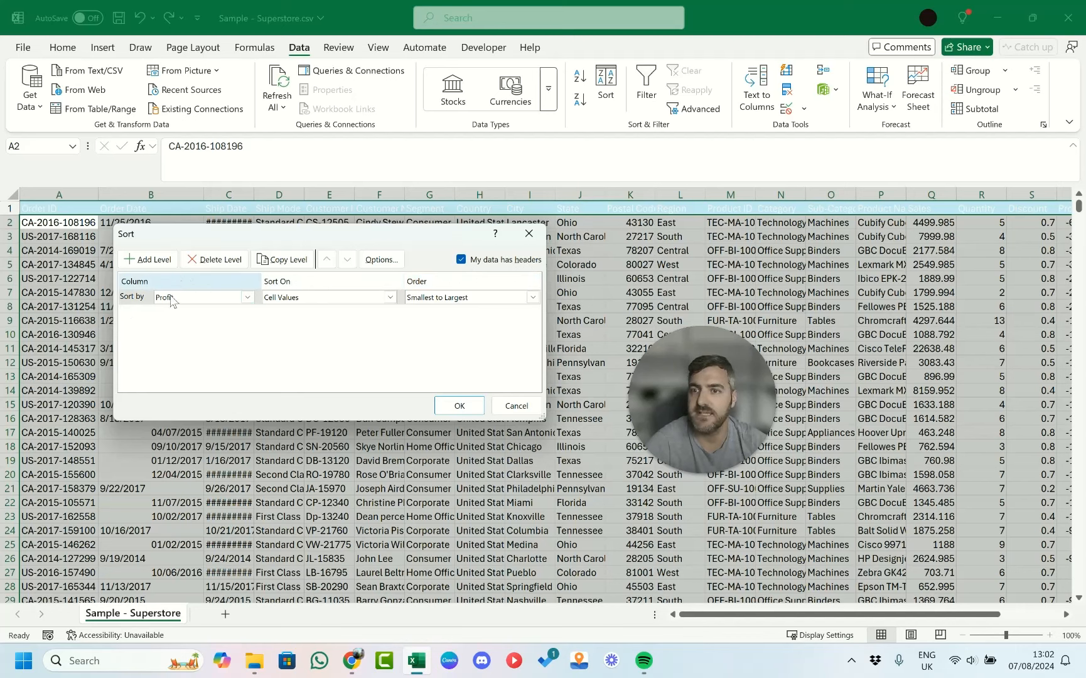
pyautogui.click(251, 298)
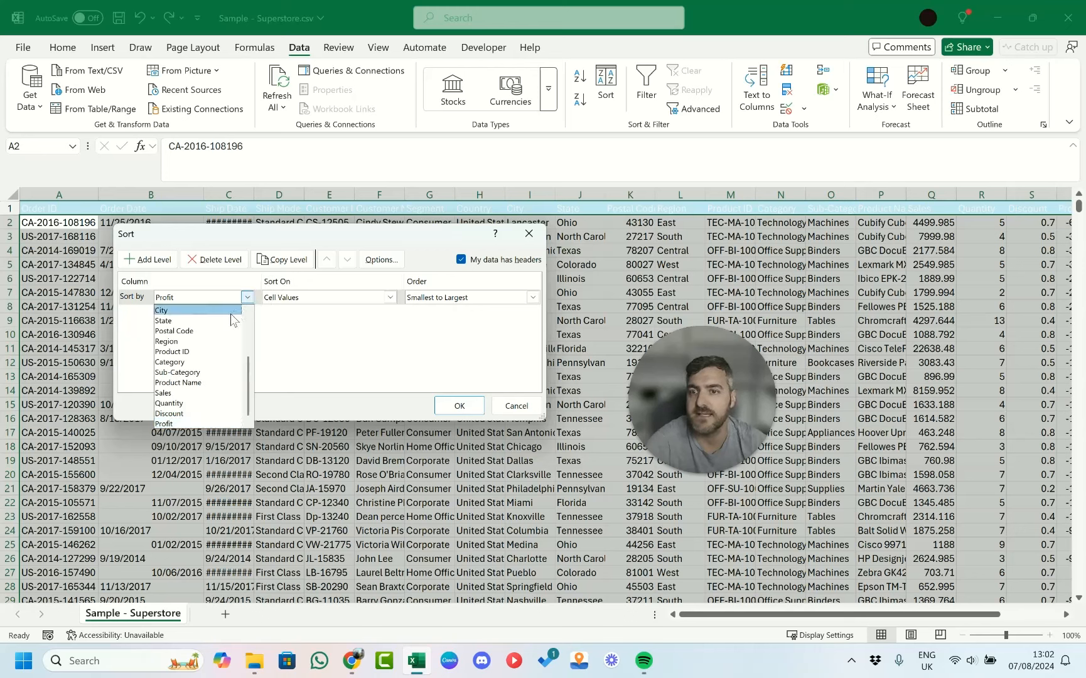
pyautogui.scroll(3, 210, 358)
pyautogui.click(199, 311)
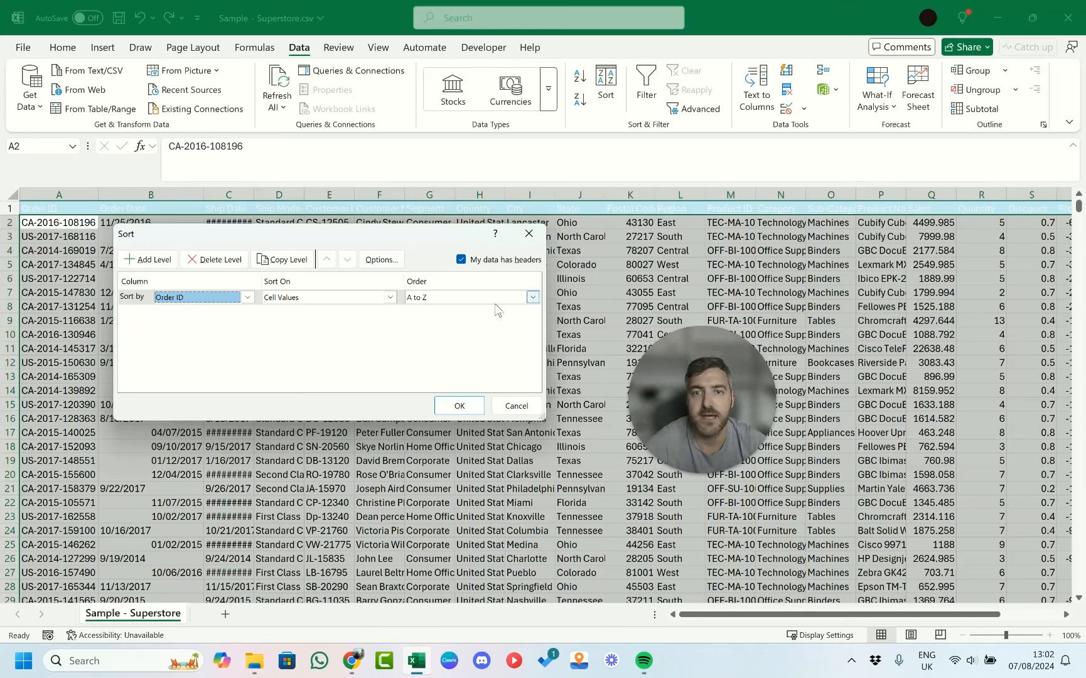
pyautogui.click(532, 297)
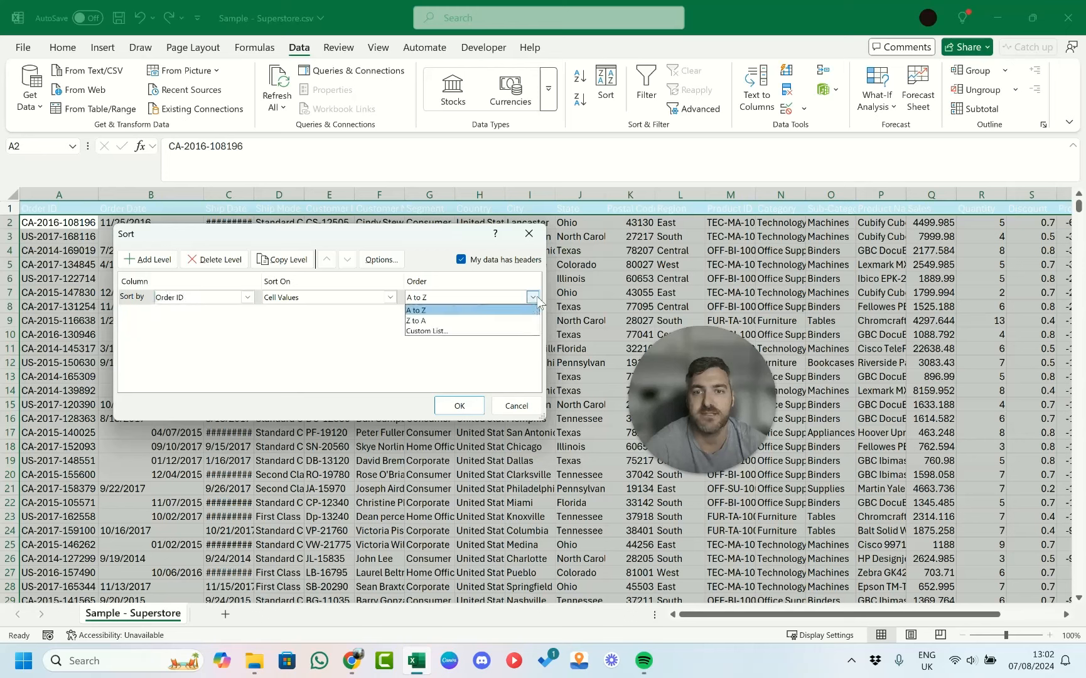
pyautogui.click(497, 310)
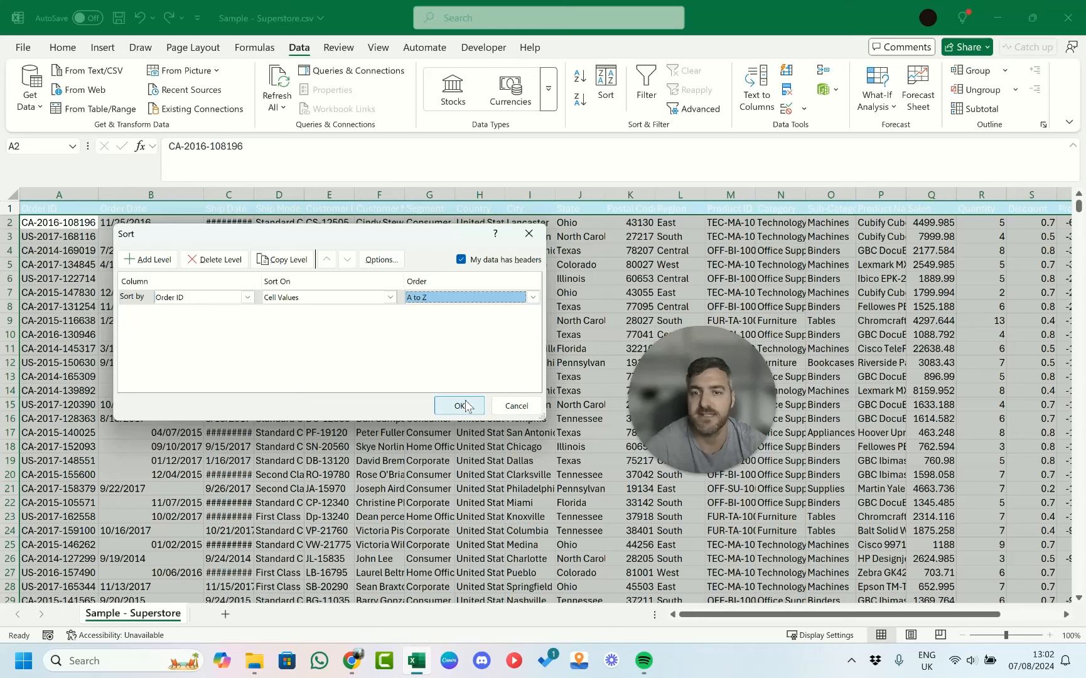
# - Add a second sort level by Profit, cell values, Largest to Smallest, and apply the sort
pyautogui.click(167, 267)
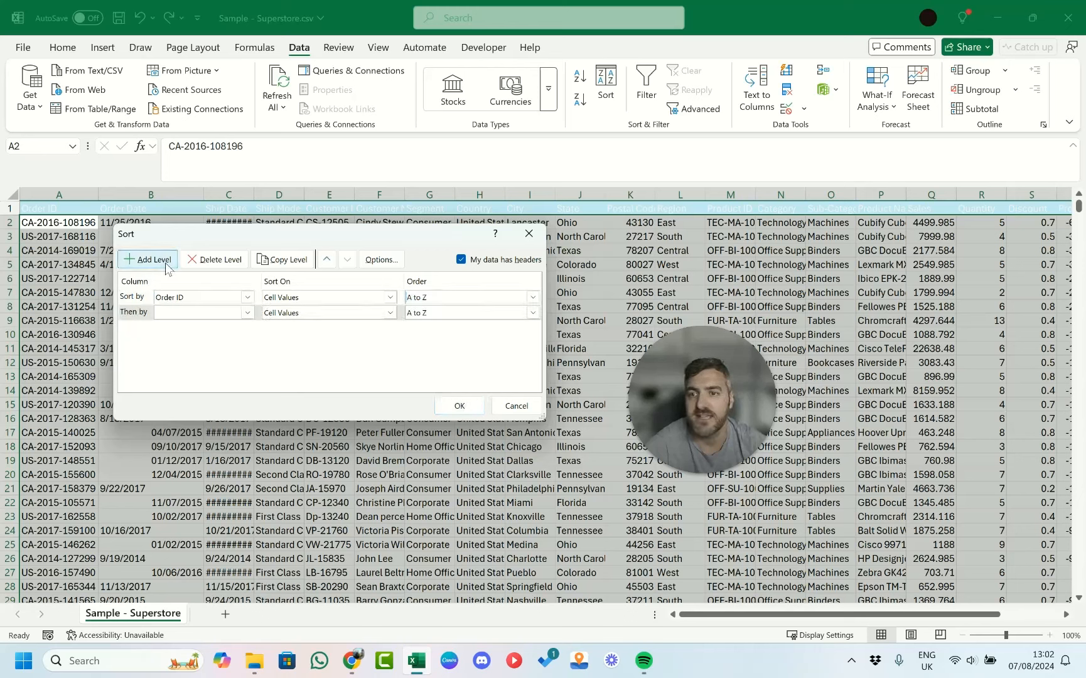
pyautogui.click(248, 313)
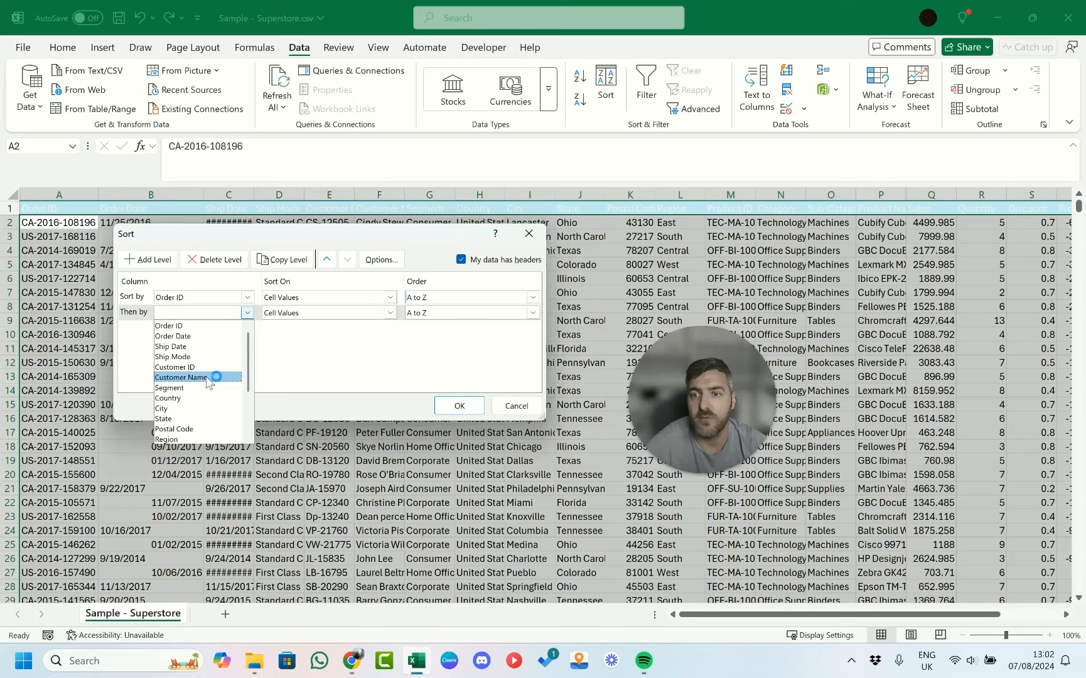
pyautogui.scroll(-3, 209, 382)
pyautogui.click(180, 440)
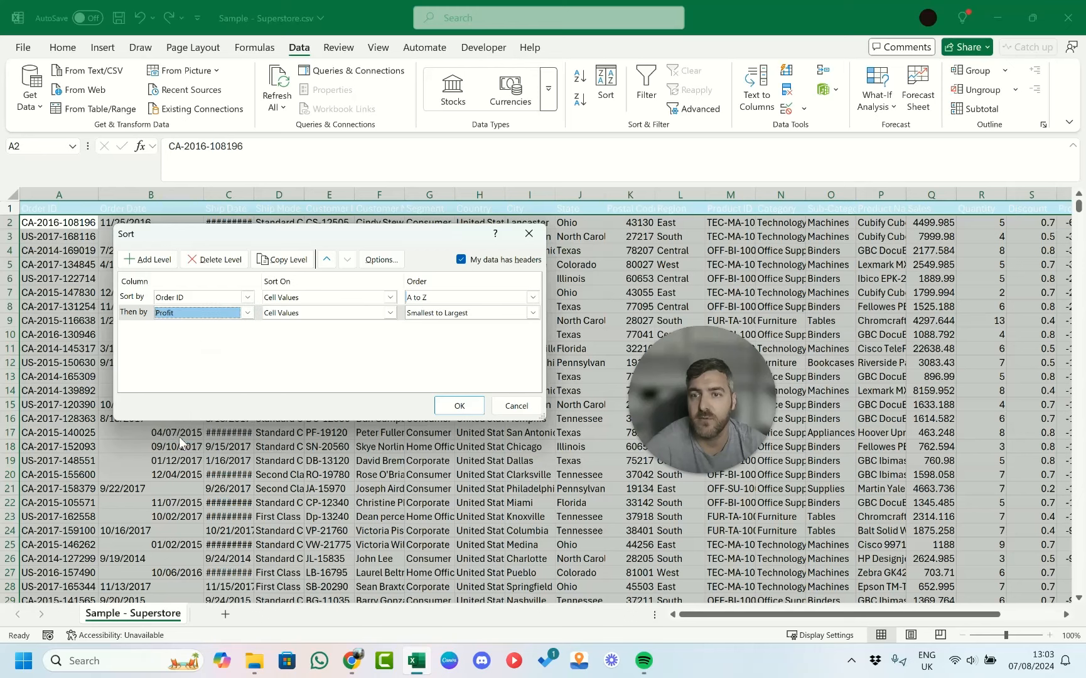
pyautogui.click(533, 315)
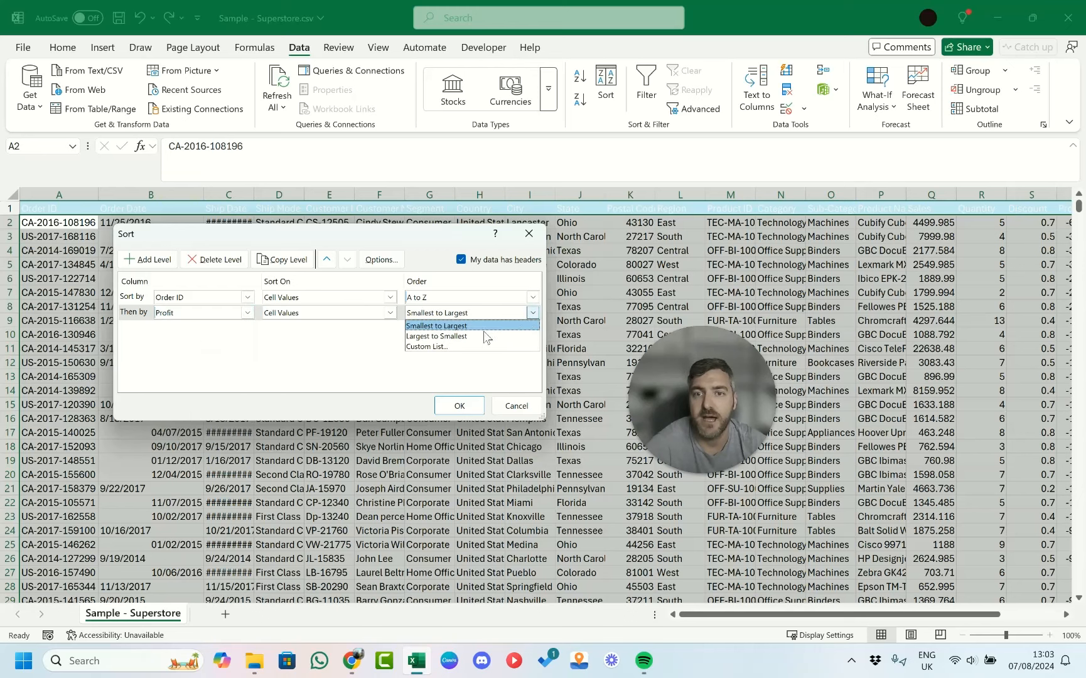
pyautogui.click(480, 338)
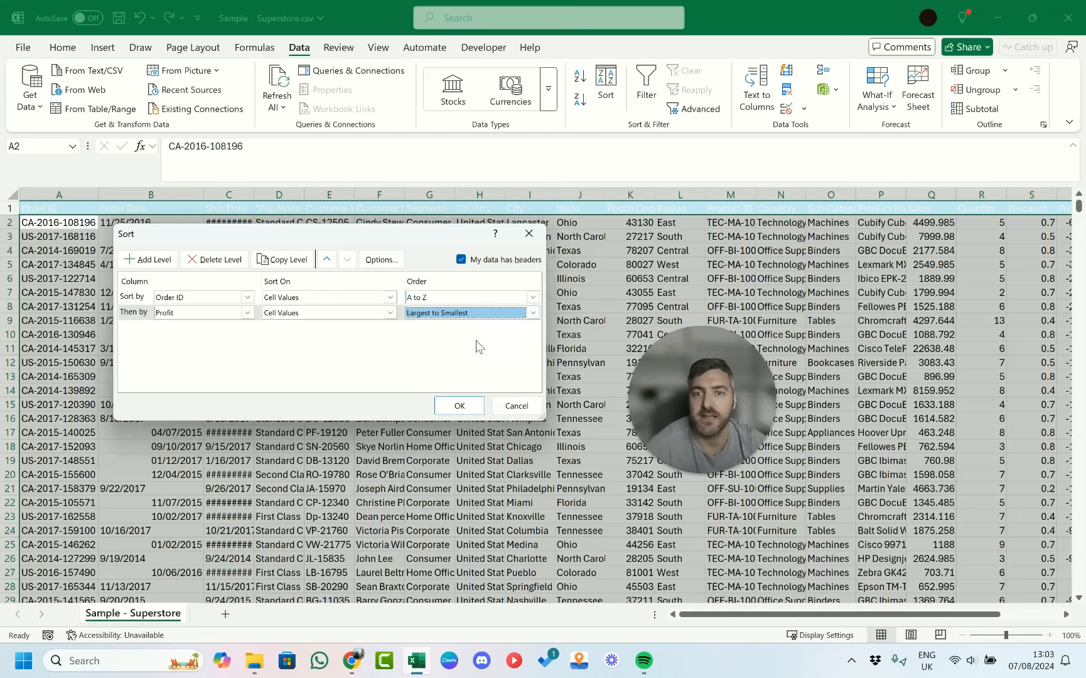
pyautogui.click(460, 406)
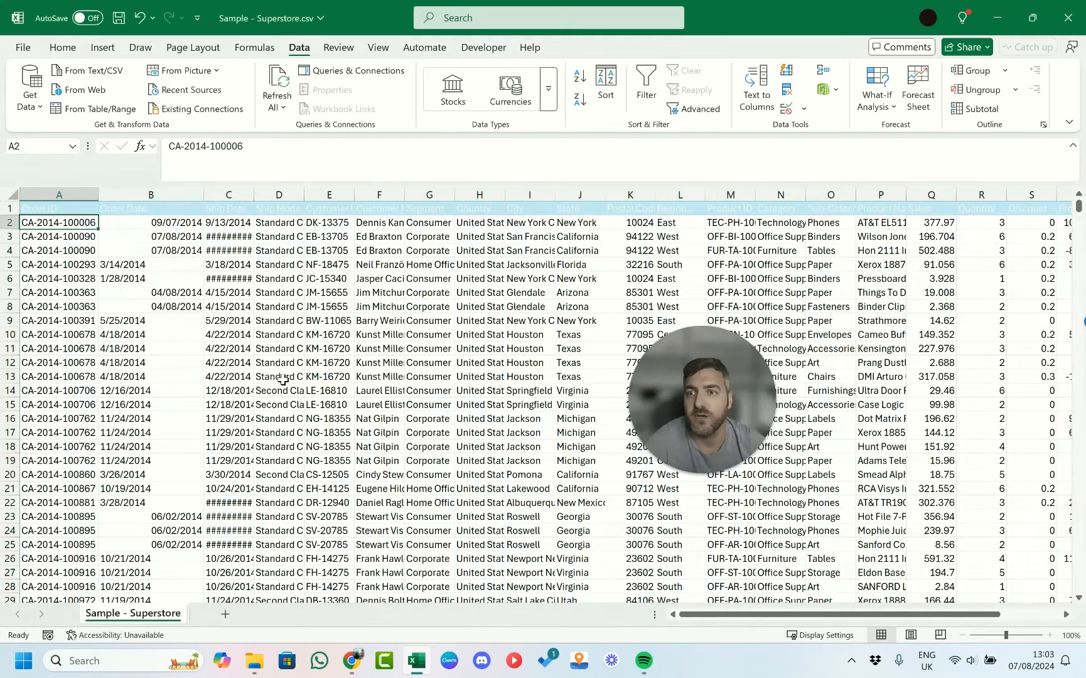
# - Fill rows 3 and 4 light blue and compare the Profit values of the two rows sharing an Order ID
pyautogui.moveTo(10, 236)
pyautogui.mouseDown()
pyautogui.moveTo(9, 270)
pyautogui.moveTo(9, 250)
pyautogui.mouseUp()
pyautogui.click(62, 47)
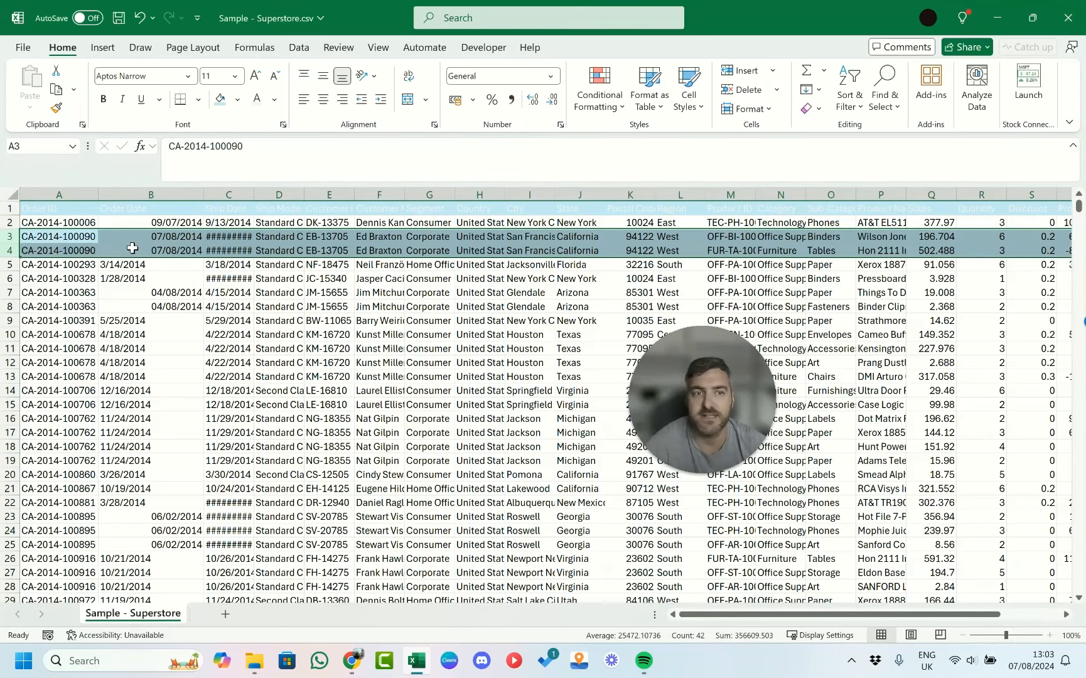
pyautogui.hotkey('ctrl', 'Right')
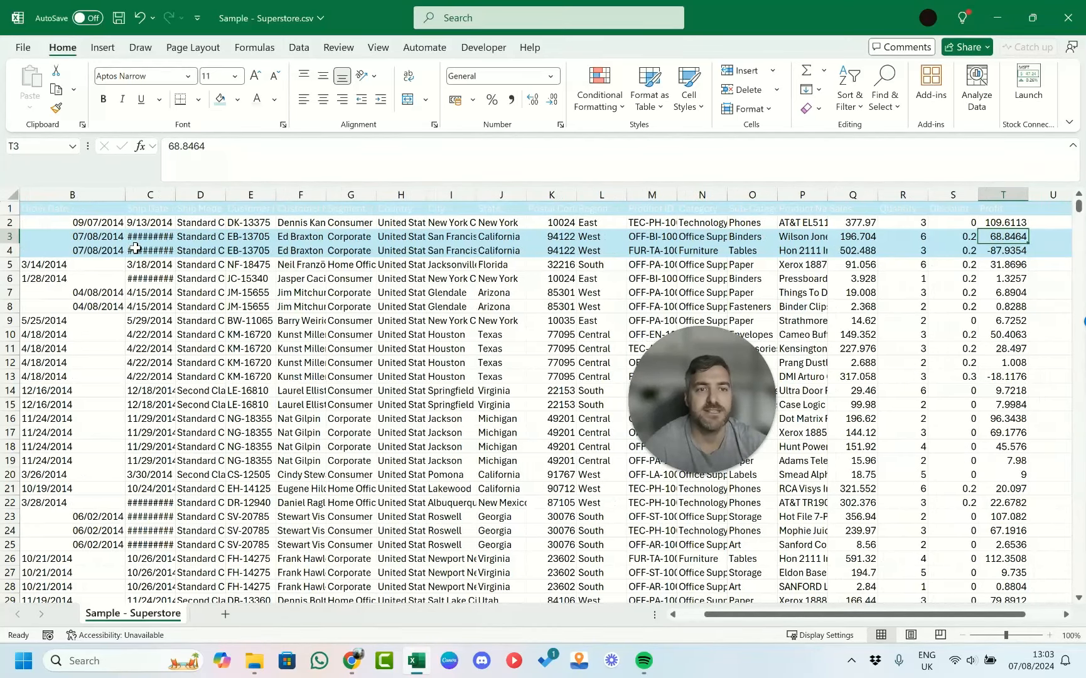
pyautogui.press('Down')
pyautogui.press('Up')
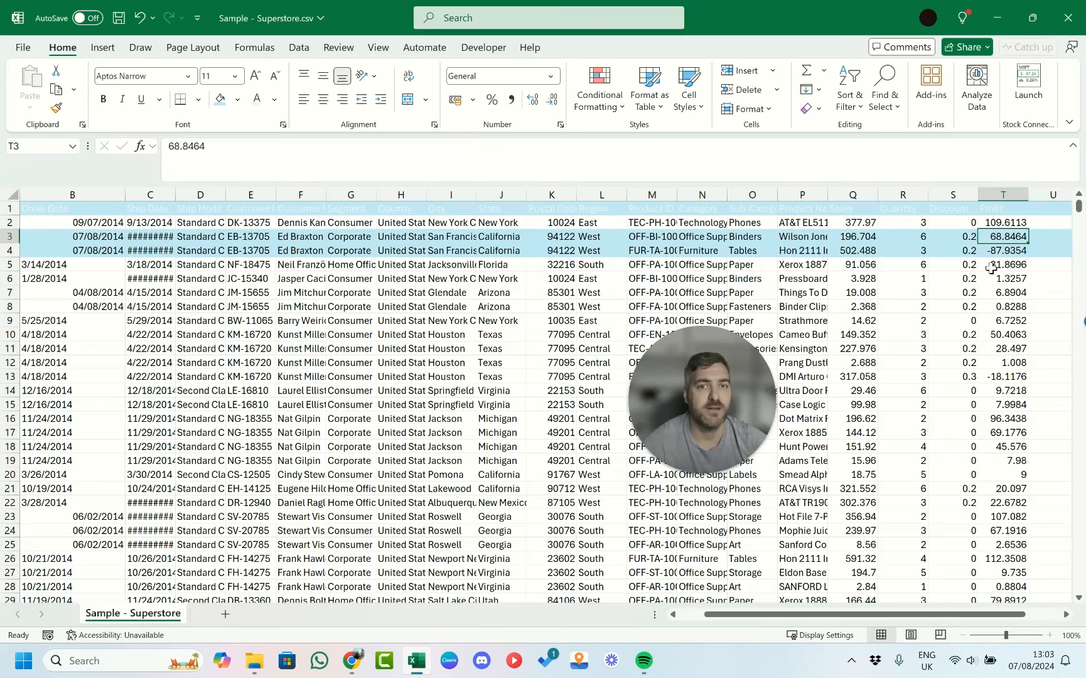
pyautogui.press('Home')
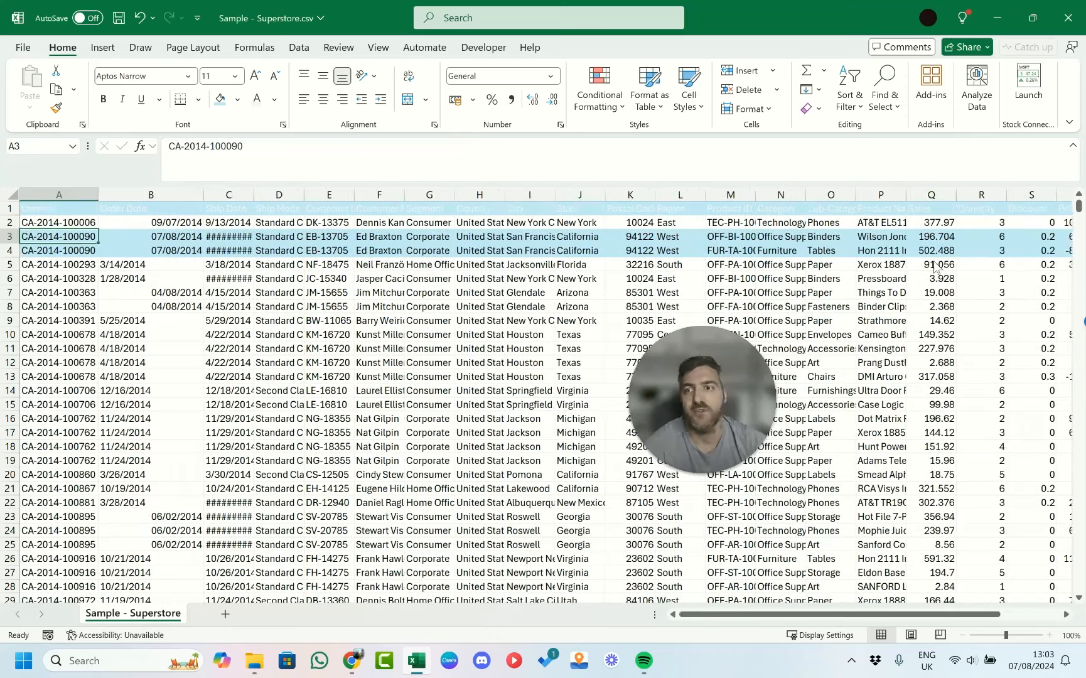
# - Remove the fill colour from rows 3 and 4
pyautogui.click(10, 237)
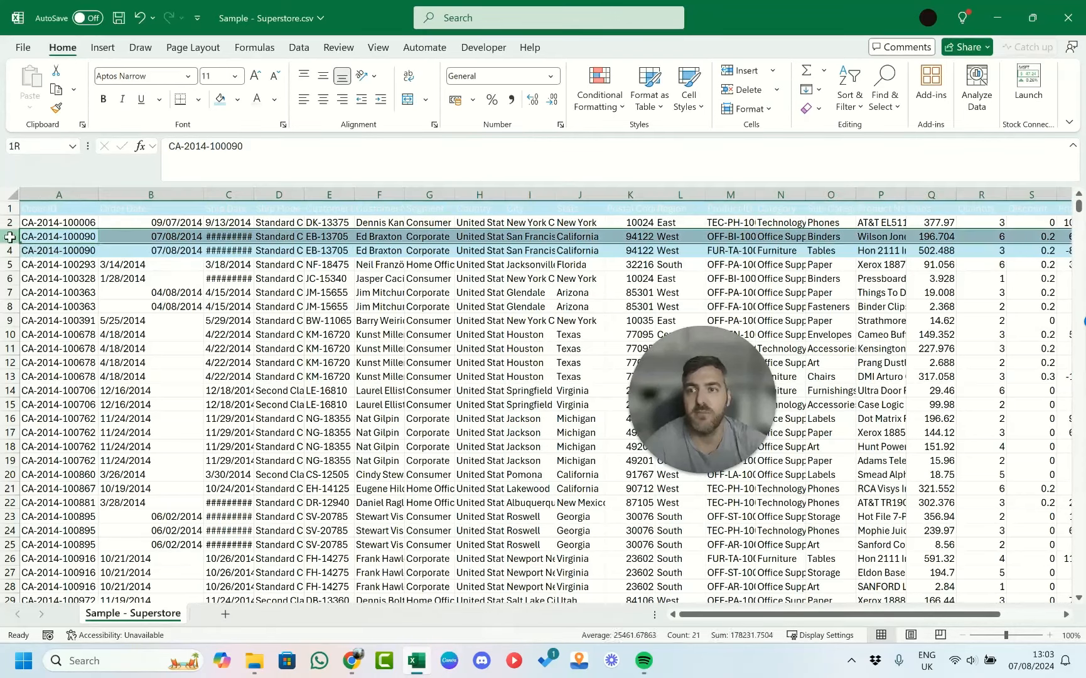
pyautogui.moveTo(10, 237); pyautogui.dragTo(10, 251)
pyautogui.click(237, 99)
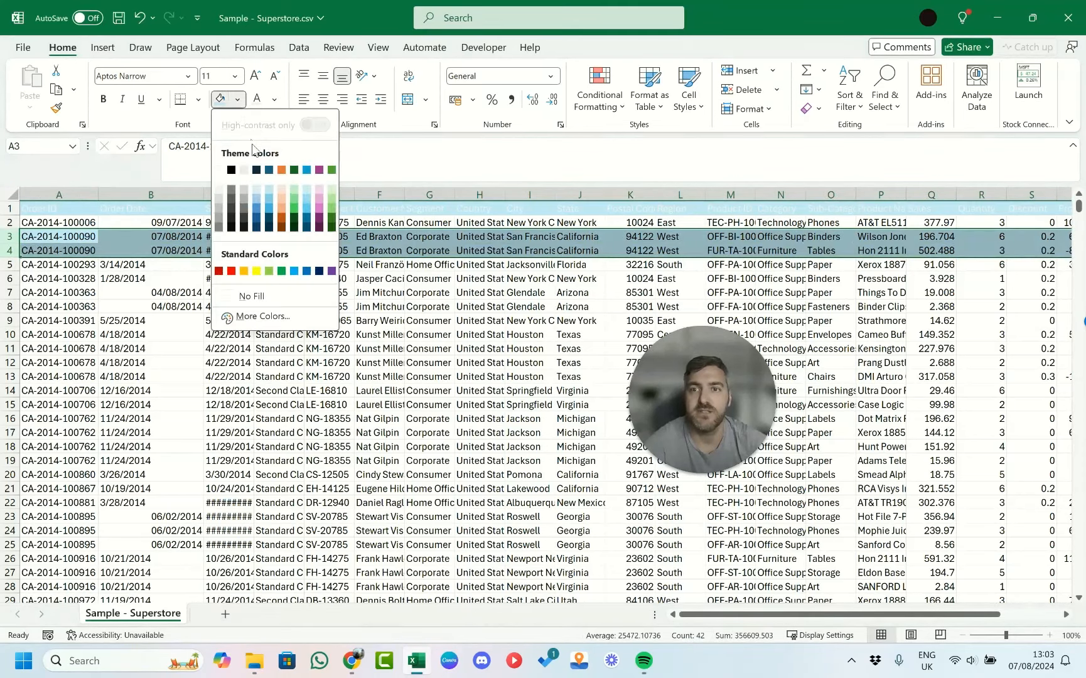
pyautogui.click(243, 169)
pyautogui.click(189, 334)
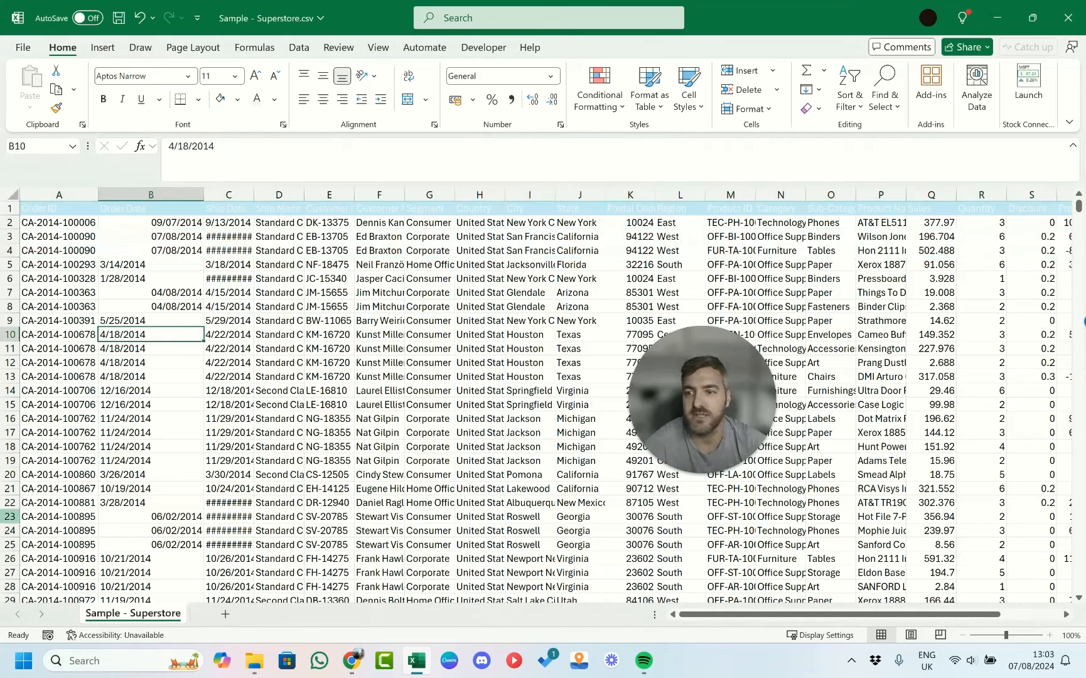
# - Fill rows 23 to 25, which share one Order ID, with yellow
pyautogui.moveTo(17, 521); pyautogui.dragTo(10, 544)
pyautogui.click(237, 99)
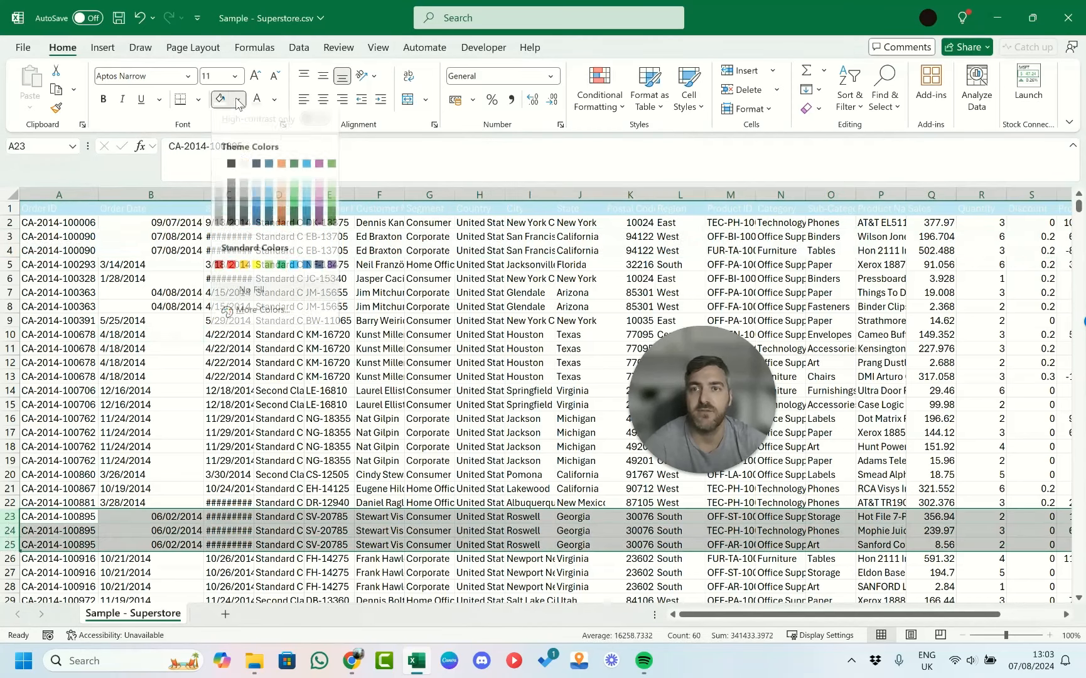
pyautogui.click(256, 267)
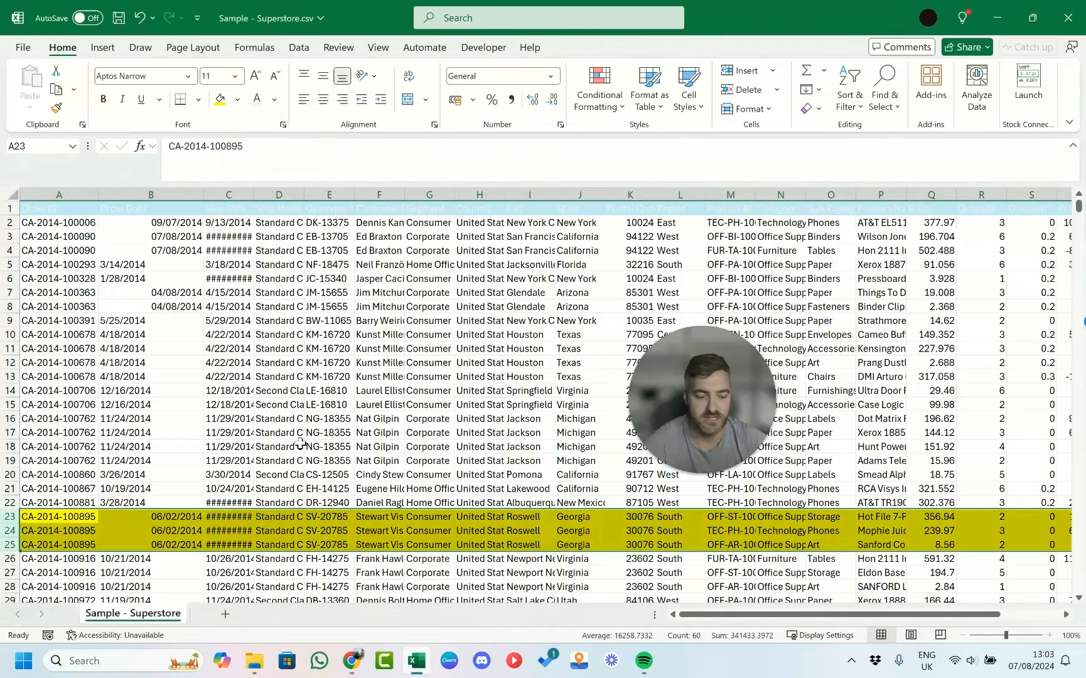
# - Compare the Profit values in T23 to T25 to check their order within the shared Order ID
pyautogui.hotkey('ctrl', 'Right')
pyautogui.press('Down')
pyautogui.press('Down')
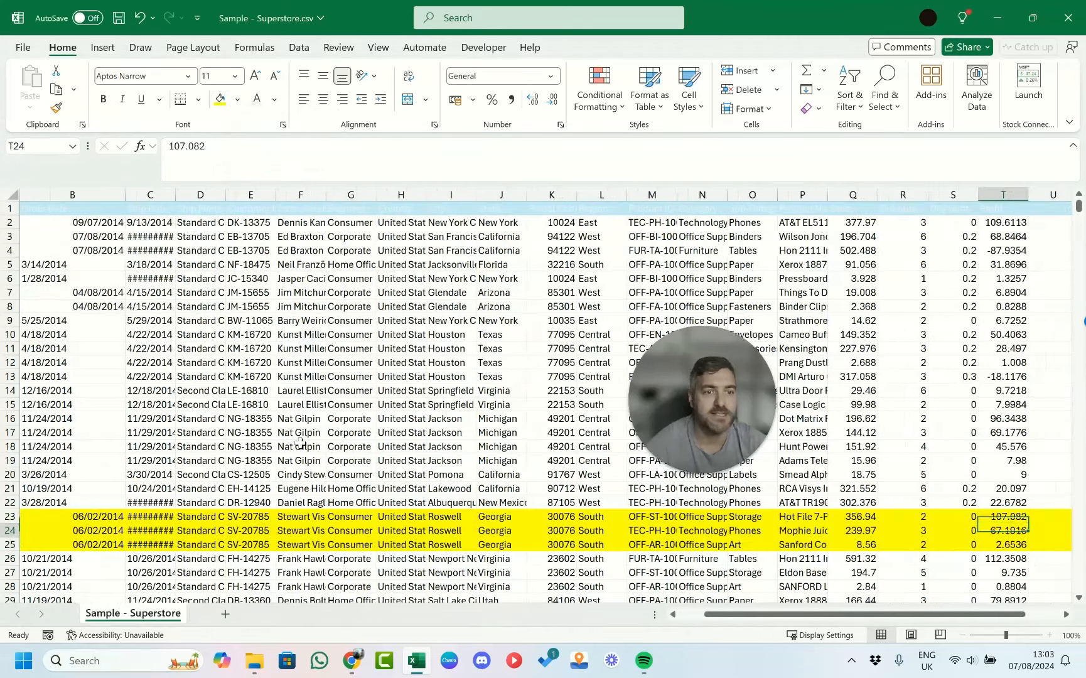
pyautogui.press('Up')
pyautogui.press('Up')
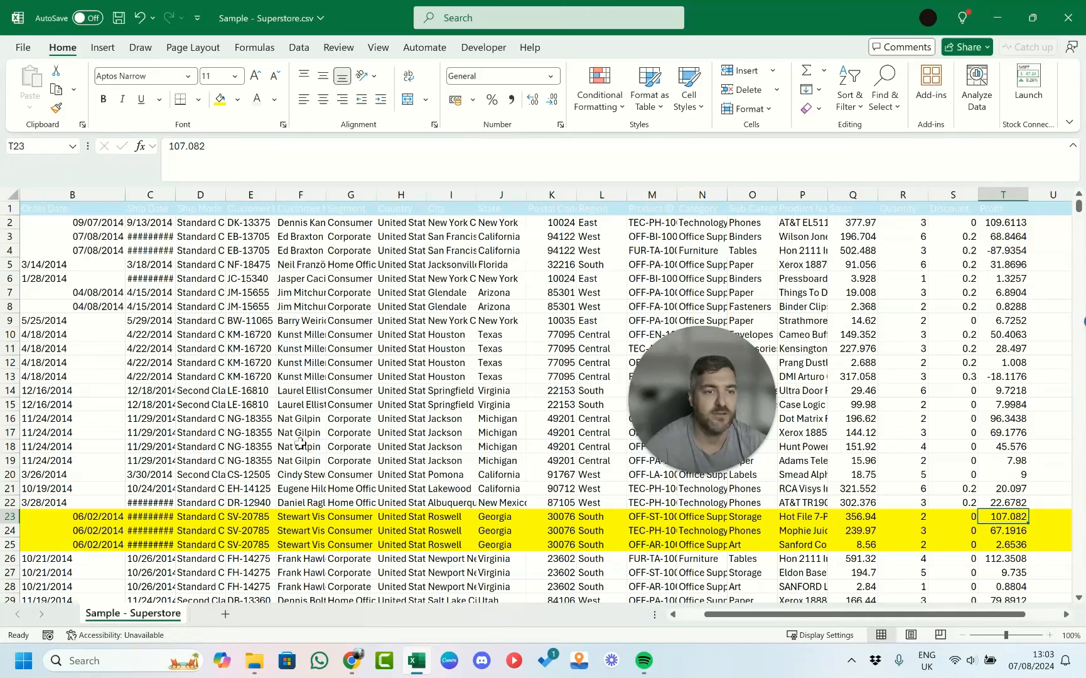
pyautogui.press('Down')
pyautogui.press('Down')
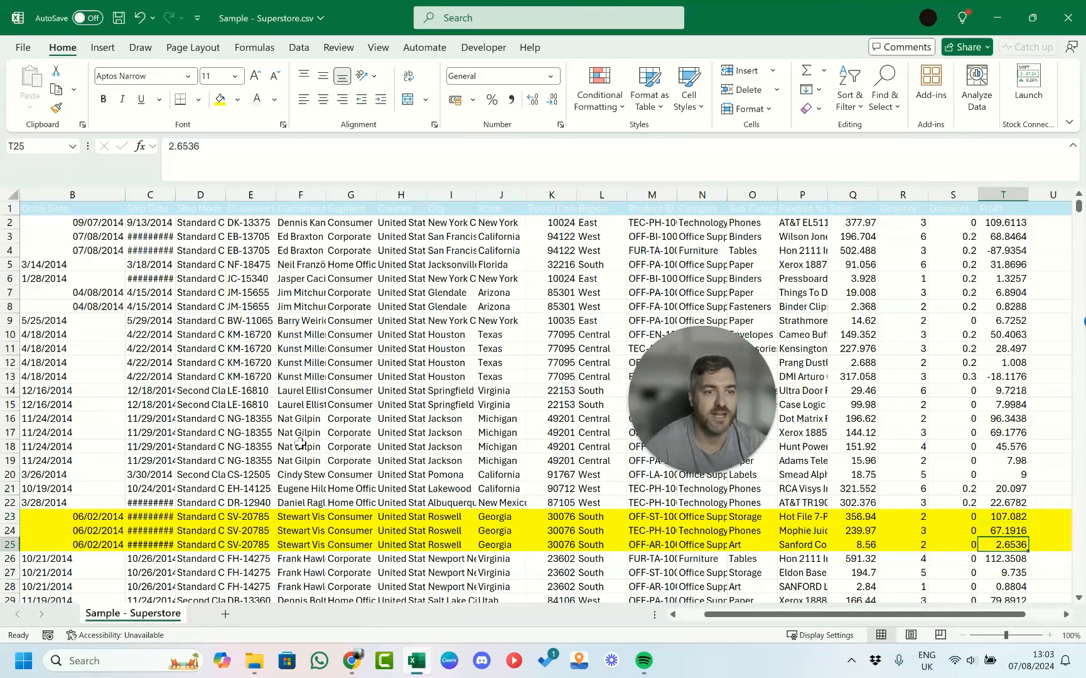
pyautogui.hotkey('ctrl', 'Left')
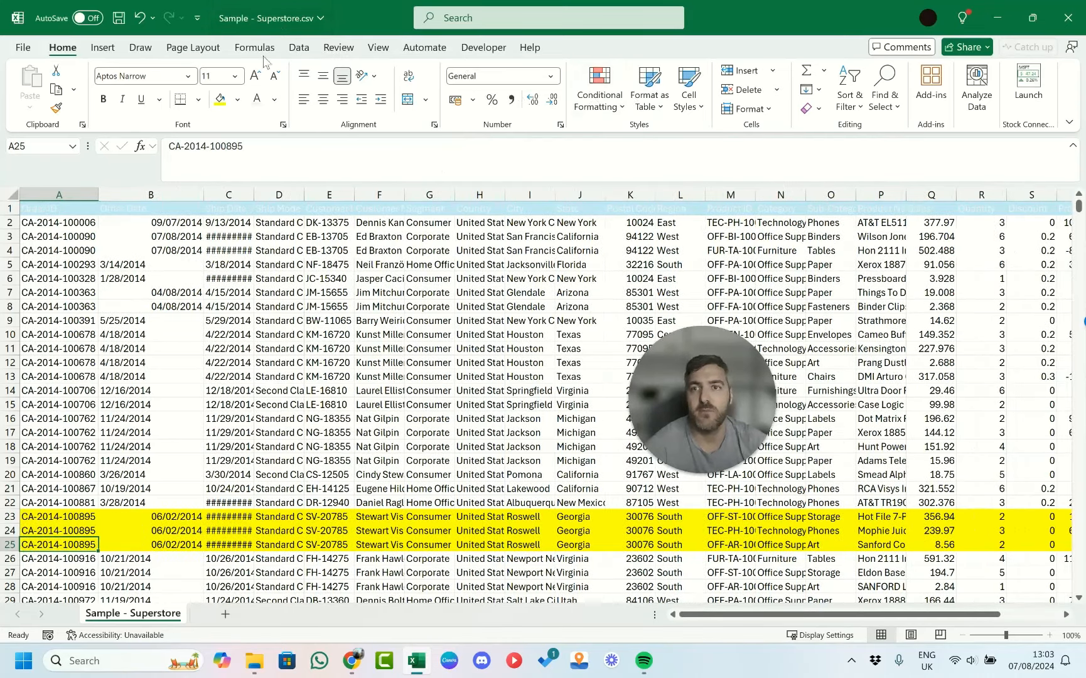
# - Add a blank custom sort level, move it below the Profit level, and cancel the sort changes
pyautogui.click(299, 47)
pyautogui.click(606, 81)
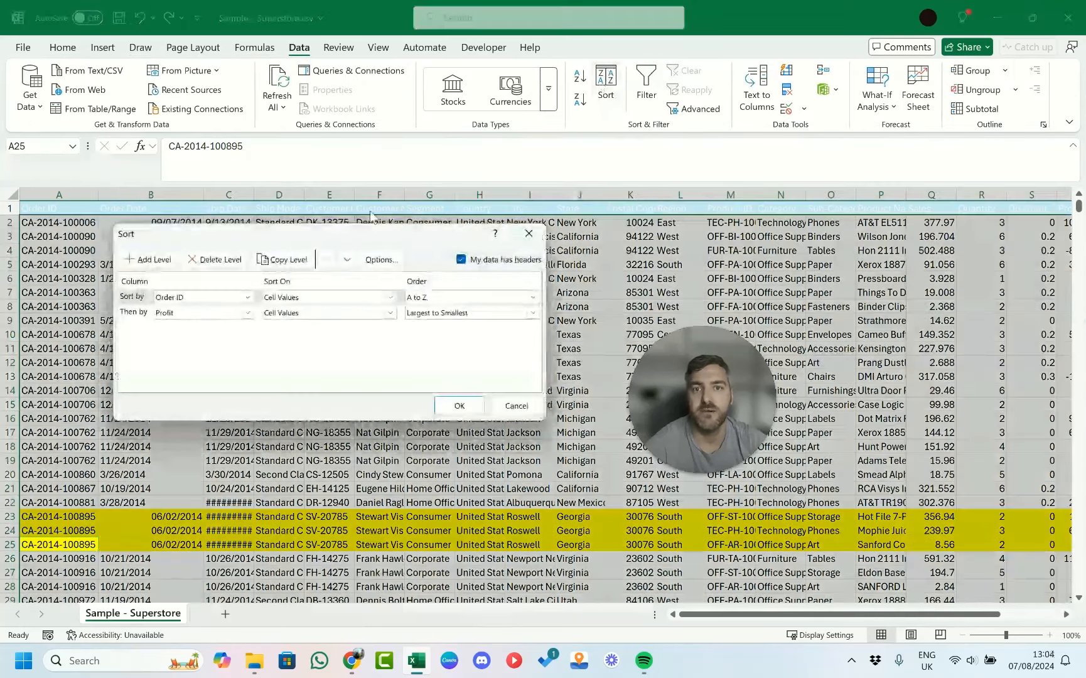
pyautogui.click(148, 259)
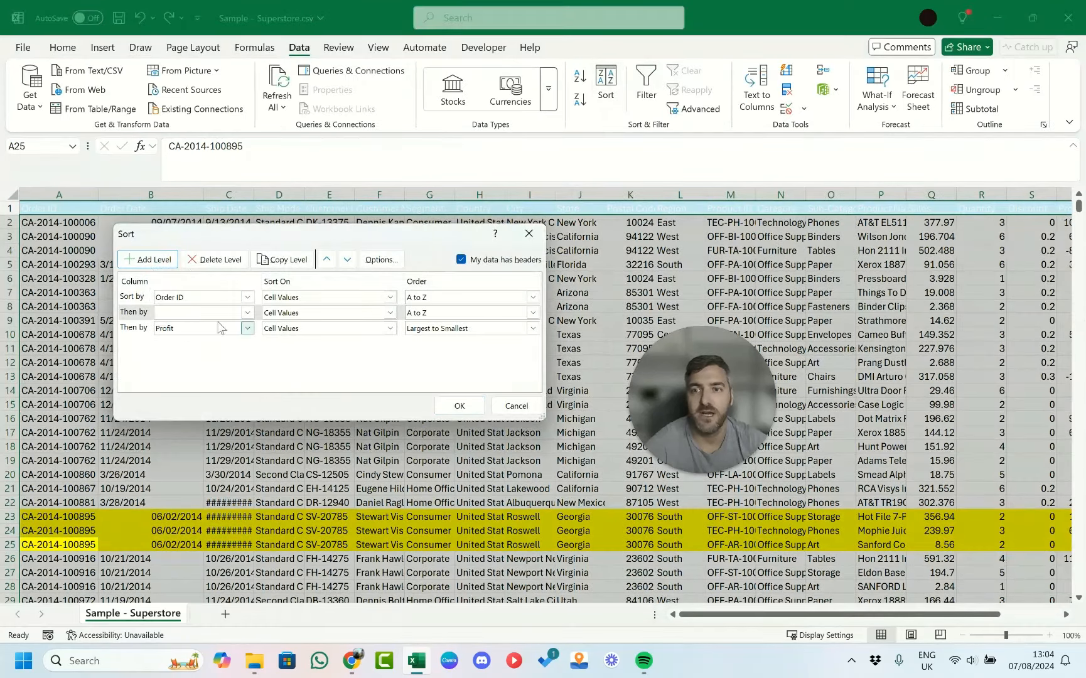
pyautogui.click(134, 312)
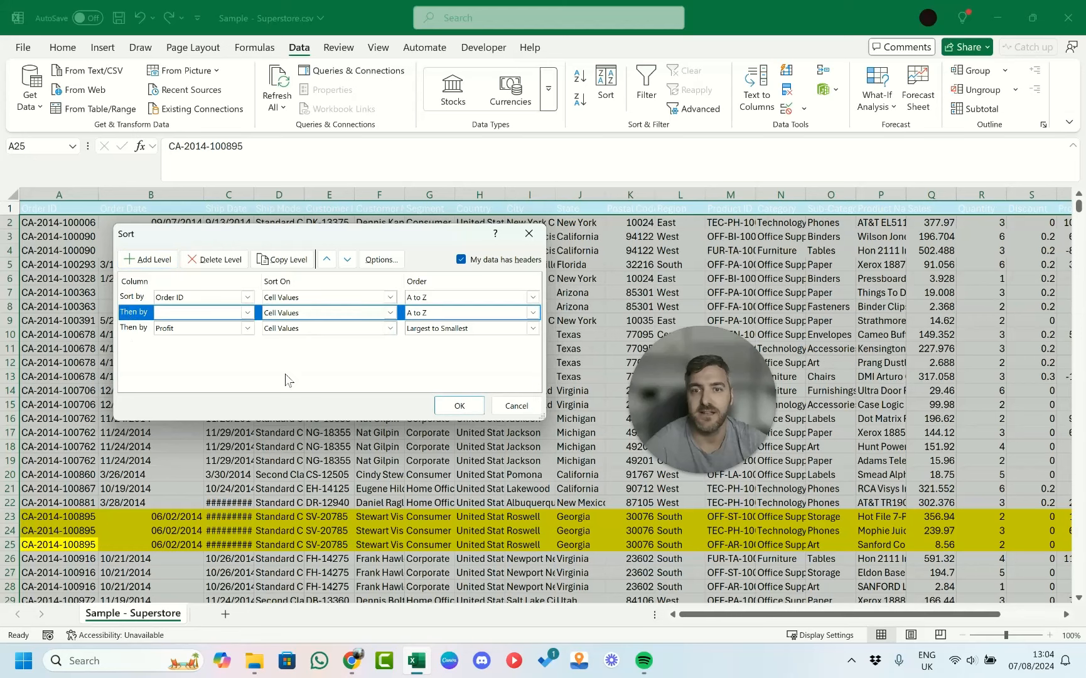
pyautogui.click(347, 260)
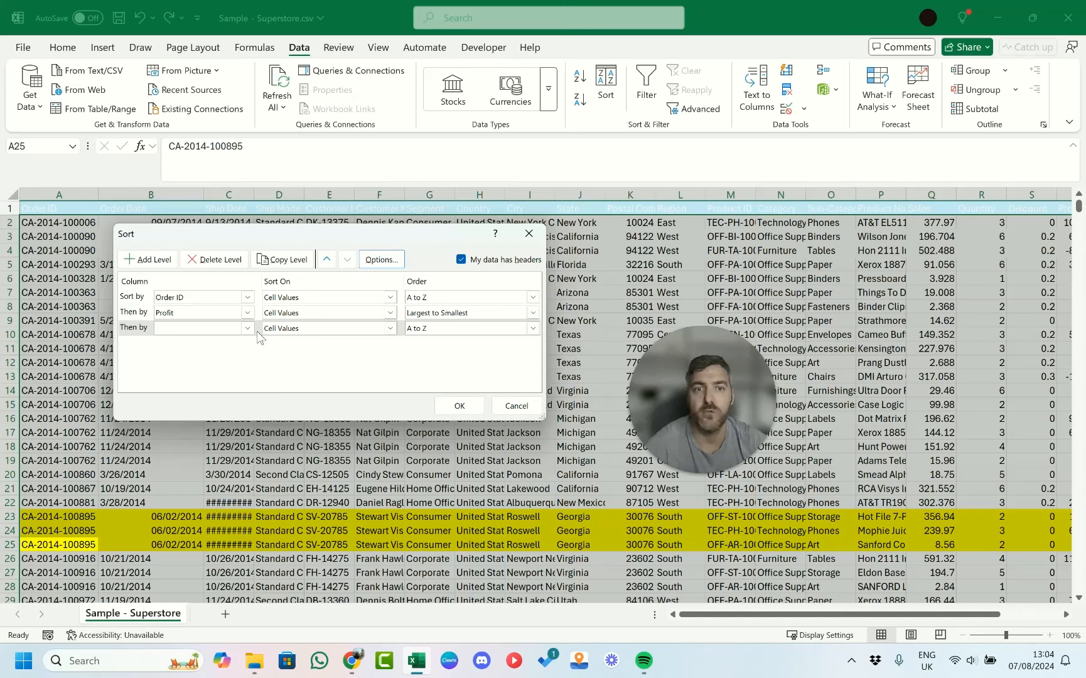
pyautogui.click(511, 407)
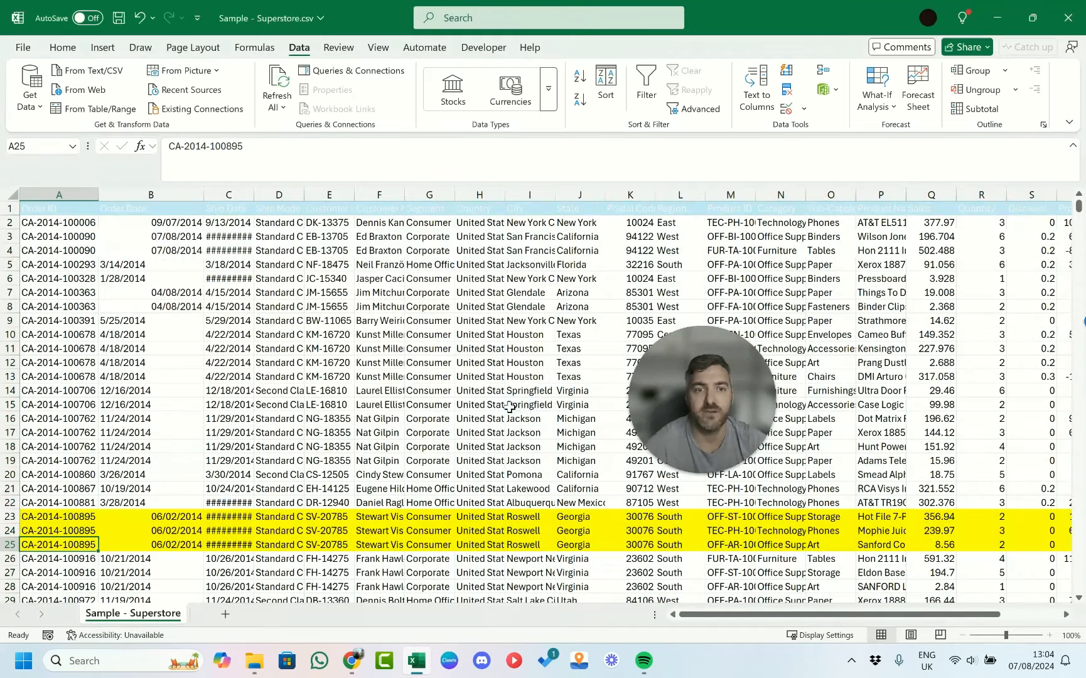